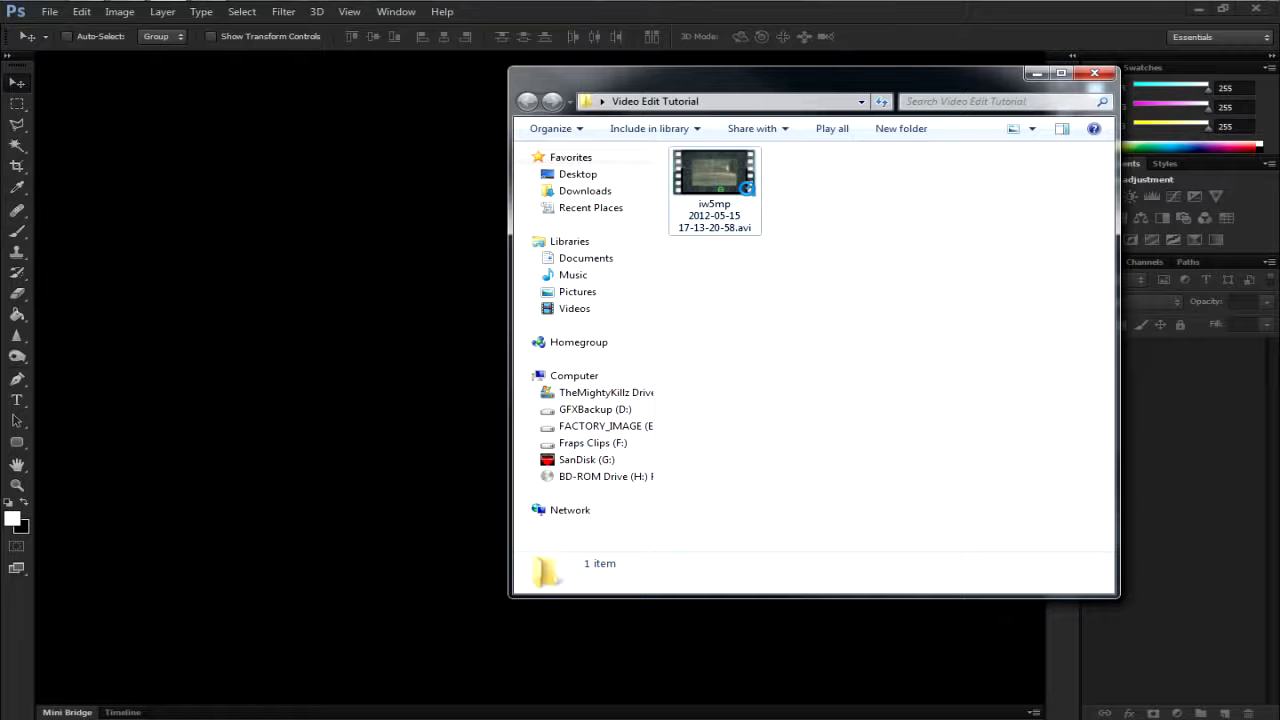
- Open the gameplay AVI clip from the Video Edit Tutorial folder as a video document and enlarge the timeline area
{"action": "left_click_drag", "start_coordinate": [714, 180], "coordinate": [265, 200]}
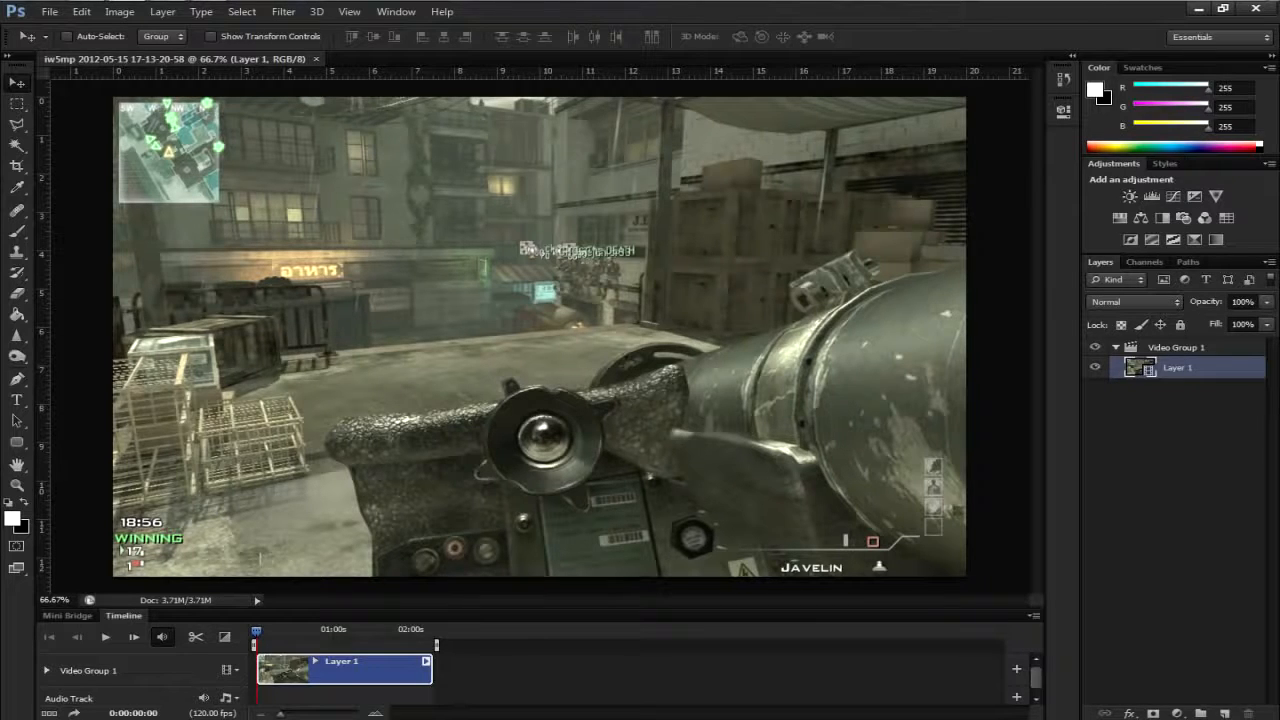
{"action": "scroll", "coordinate": [540, 680], "scroll_direction": "down", "scroll_amount": 1}
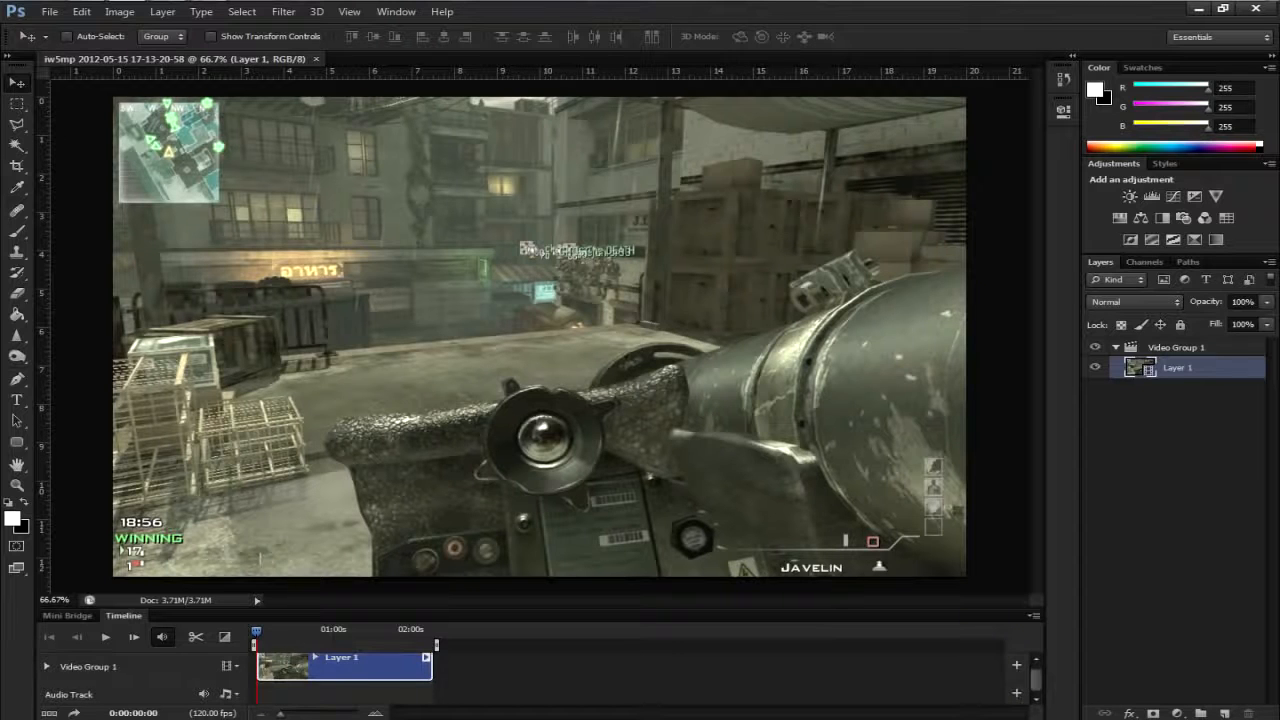
{"action": "scroll", "coordinate": [540, 680], "scroll_direction": "up", "scroll_amount": 1}
{"action": "left_click_drag", "start_coordinate": [540, 608], "coordinate": [540, 555]}
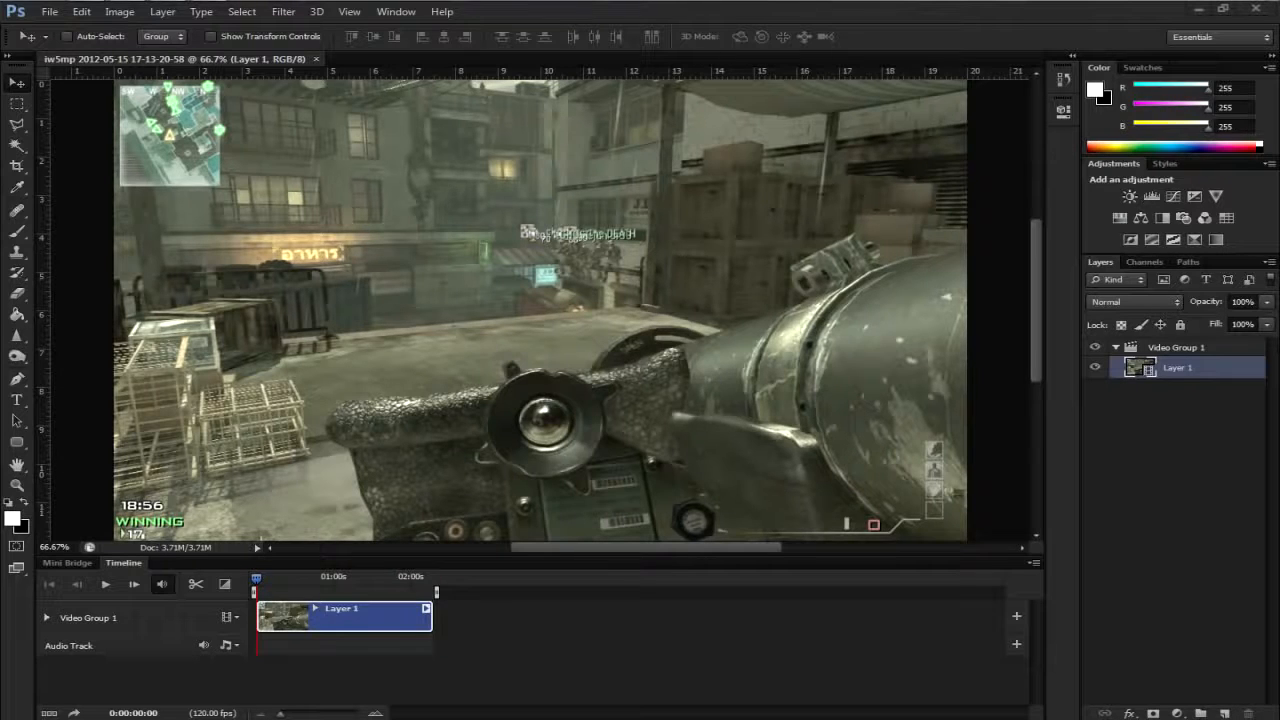
- Split the Layer 1 video clip at 0:00:52:116 on the timeline
{"action": "key", "text": "m"}
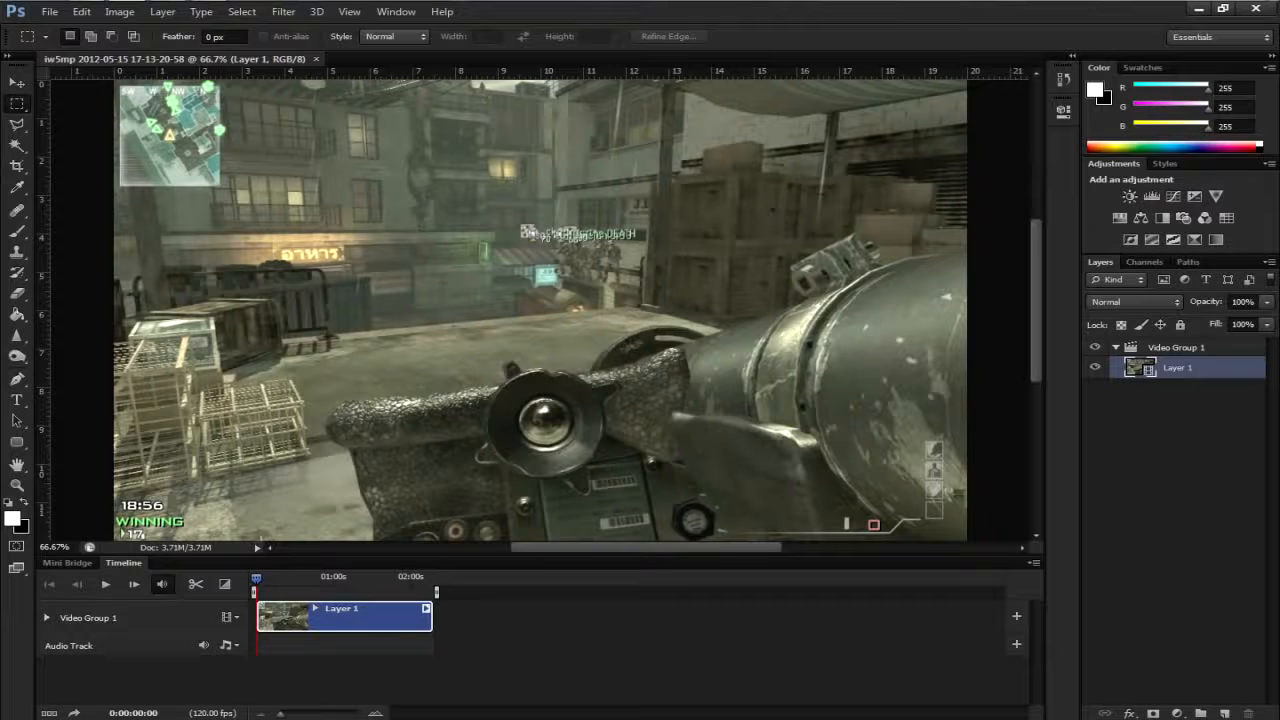
{"action": "left_click", "coordinate": [331, 577]}
{"action": "left_click", "coordinate": [49, 584]}
{"action": "left_click", "coordinate": [325, 577]}
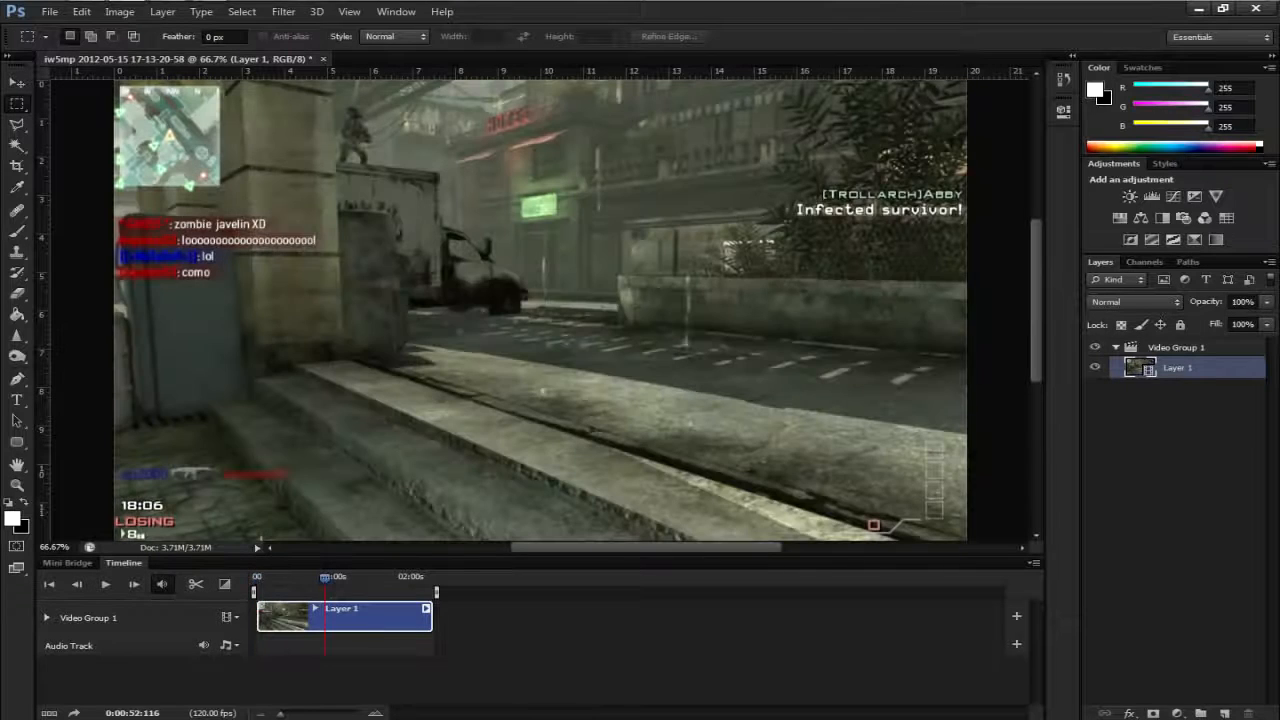
{"action": "left_click", "coordinate": [196, 584]}
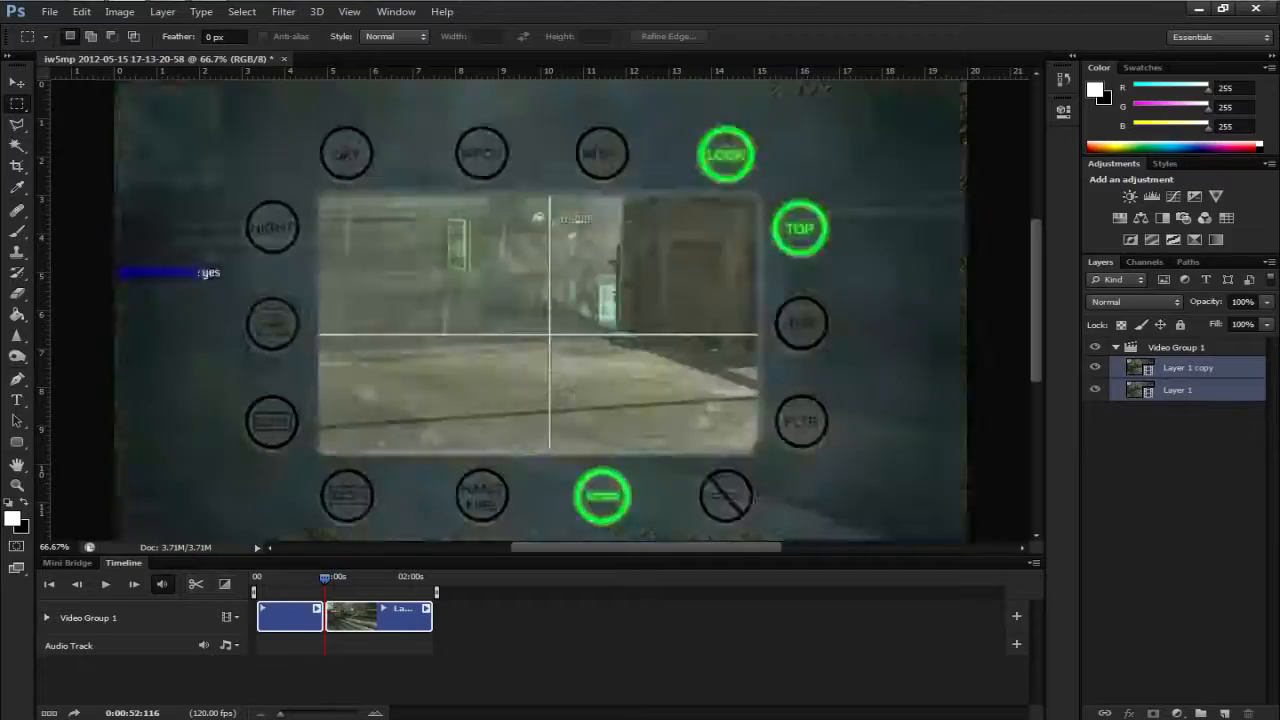
- Try shifting the second clip segment earlier on the timeline, restore the original arrangement, and deselect the clips
{"action": "mouse_move", "coordinate": [380, 617]}
{"action": "left_mouse_down"}
{"action": "mouse_move", "coordinate": [464, 617]}
{"action": "mouse_move", "coordinate": [332, 617]}
{"action": "mouse_move", "coordinate": [504, 617]}
{"action": "mouse_move", "coordinate": [381, 617]}
{"action": "left_mouse_up"}
{"action": "left_click", "coordinate": [380, 617]}
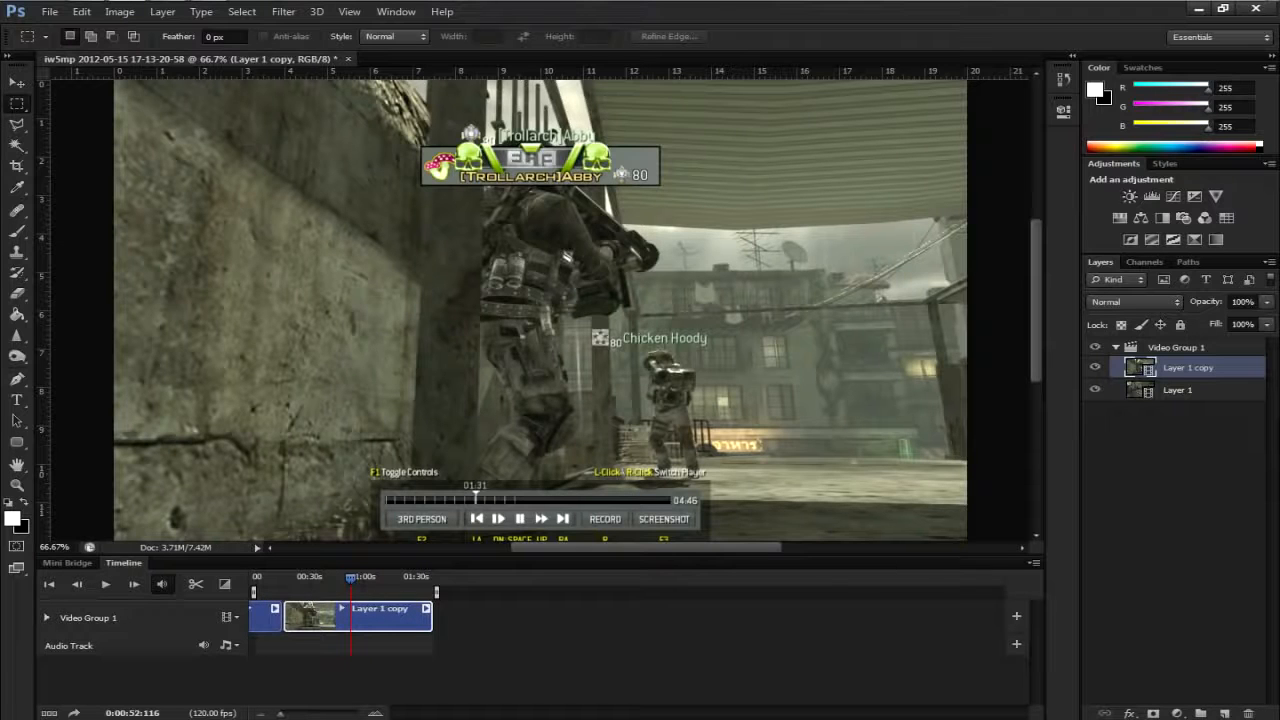
{"action": "left_click", "coordinate": [1178, 390], "text": "shift"}
{"action": "left_click_drag", "start_coordinate": [381, 617], "coordinate": [448, 617]}
{"action": "left_click", "coordinate": [390, 680]}
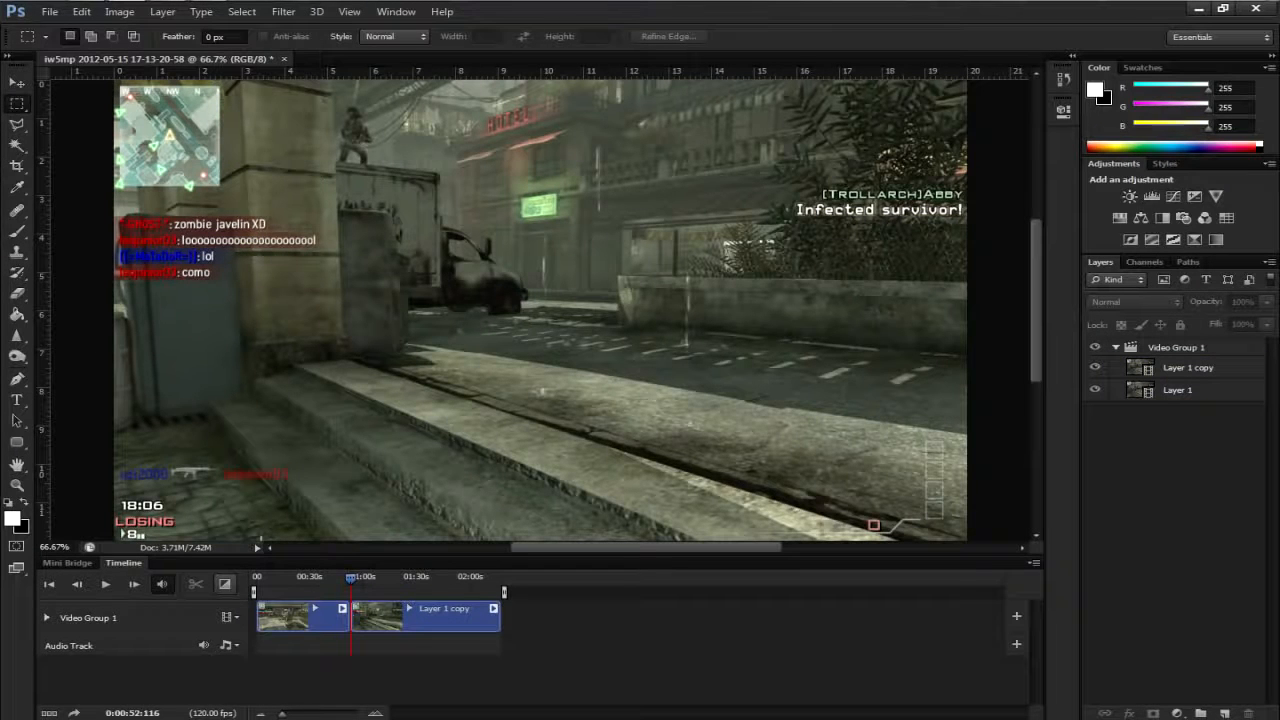
- Add a Fade With Black transition at the cut between the two clips and play back the section around it
{"action": "left_click", "coordinate": [224, 584]}
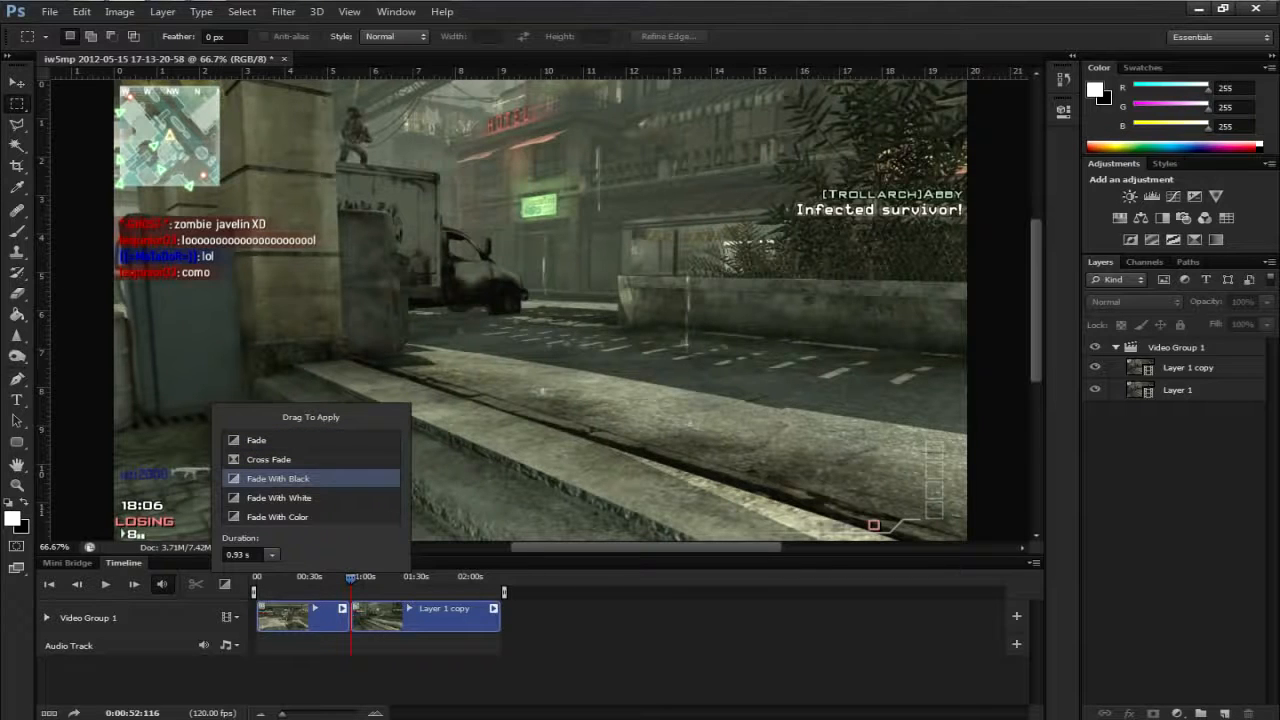
{"action": "left_click_drag", "start_coordinate": [300, 478], "coordinate": [352, 615]}
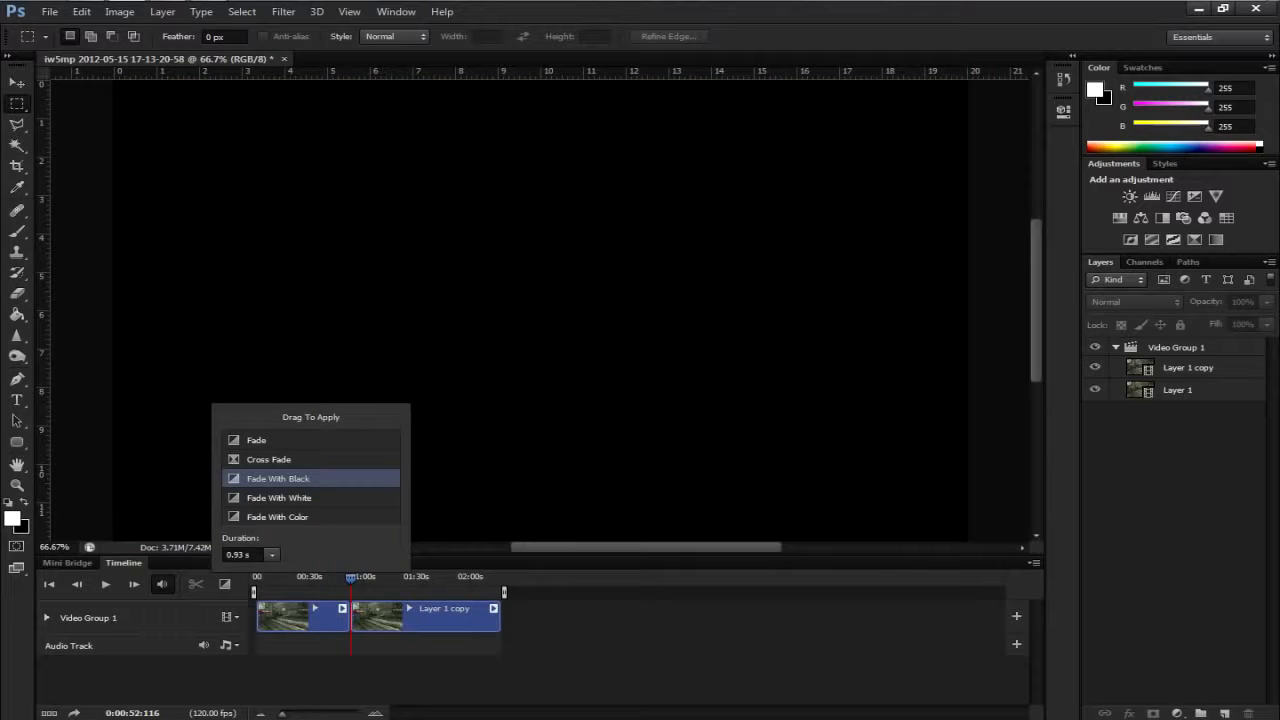
{"action": "left_click", "coordinate": [342, 578]}
{"action": "left_click", "coordinate": [341, 578]}
{"action": "key", "text": "space"}
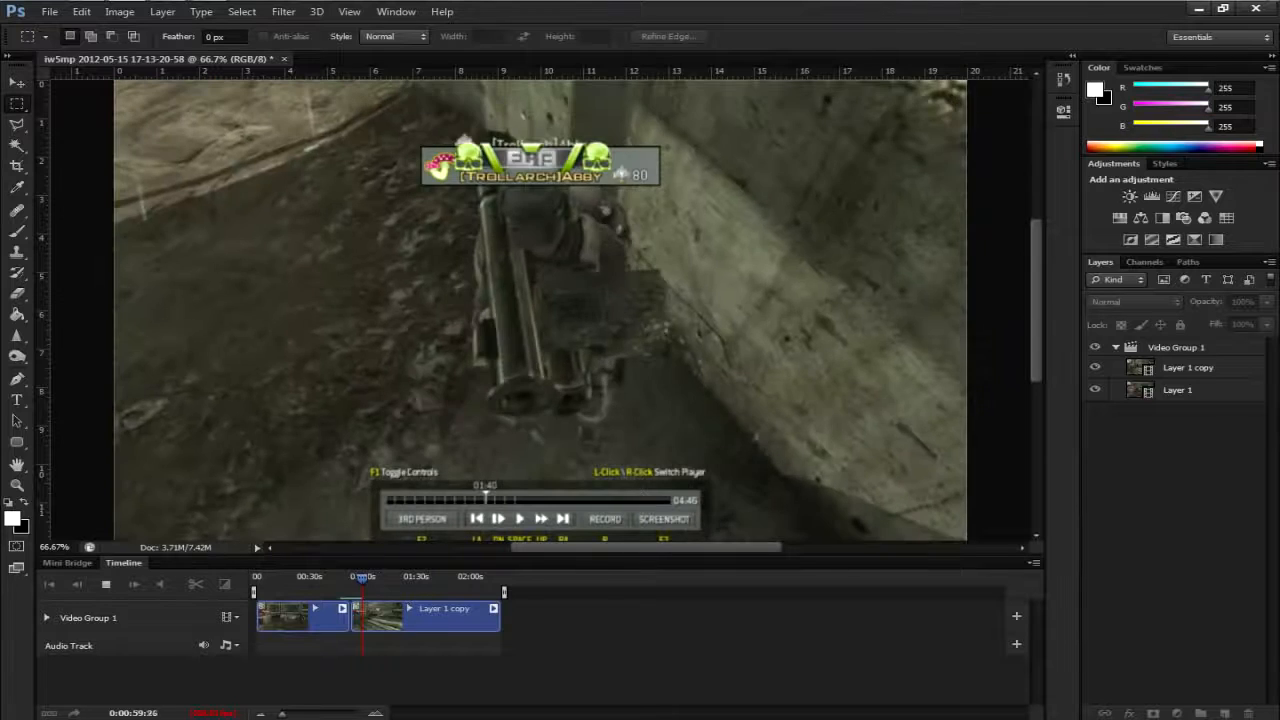
{"action": "key", "text": "space"}
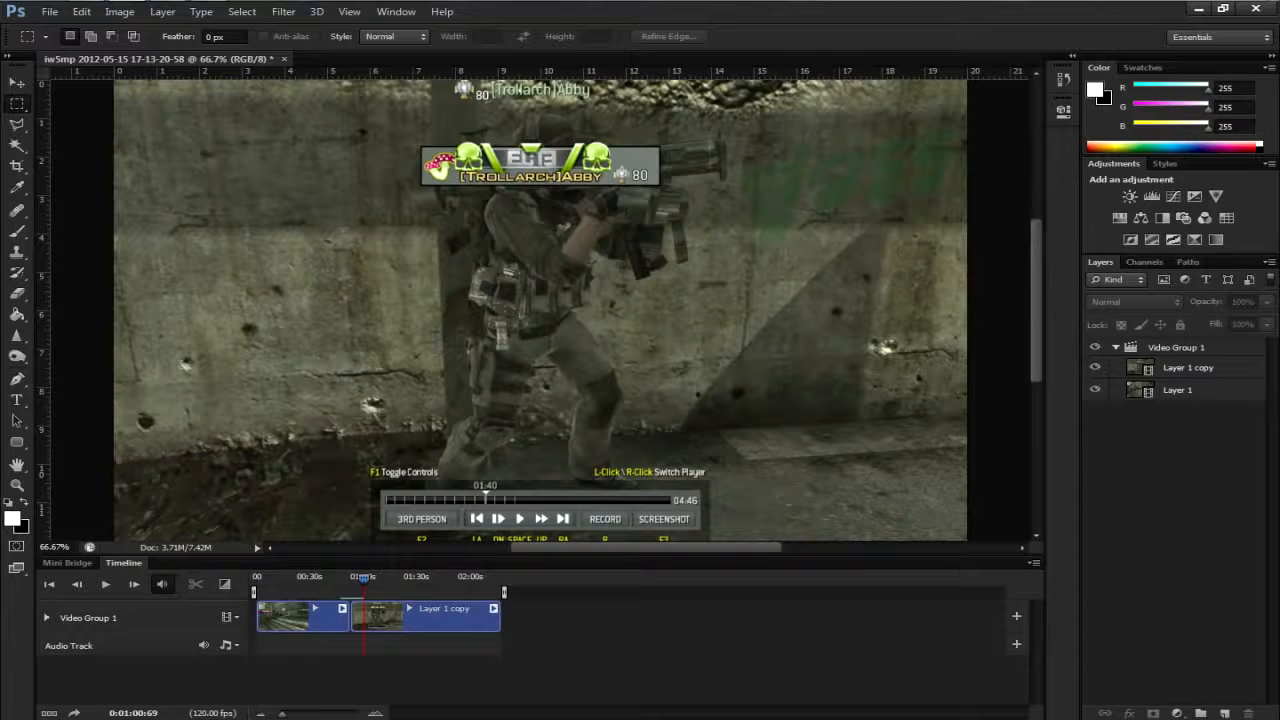
{"action": "left_click_drag", "start_coordinate": [363, 578], "coordinate": [354, 578]}
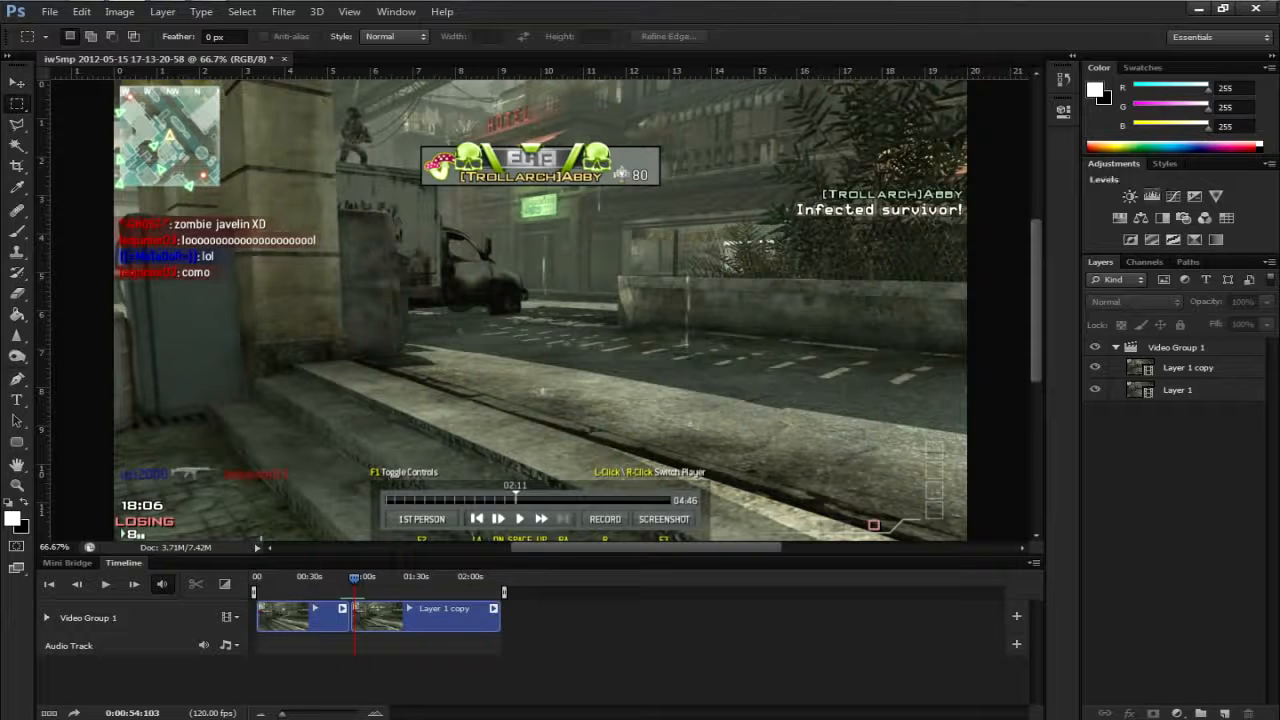
- Add a Gradient Map adjustment above the Layer 1 copy clip using the Violet, Orange preset
{"action": "left_click", "coordinate": [1188, 368]}
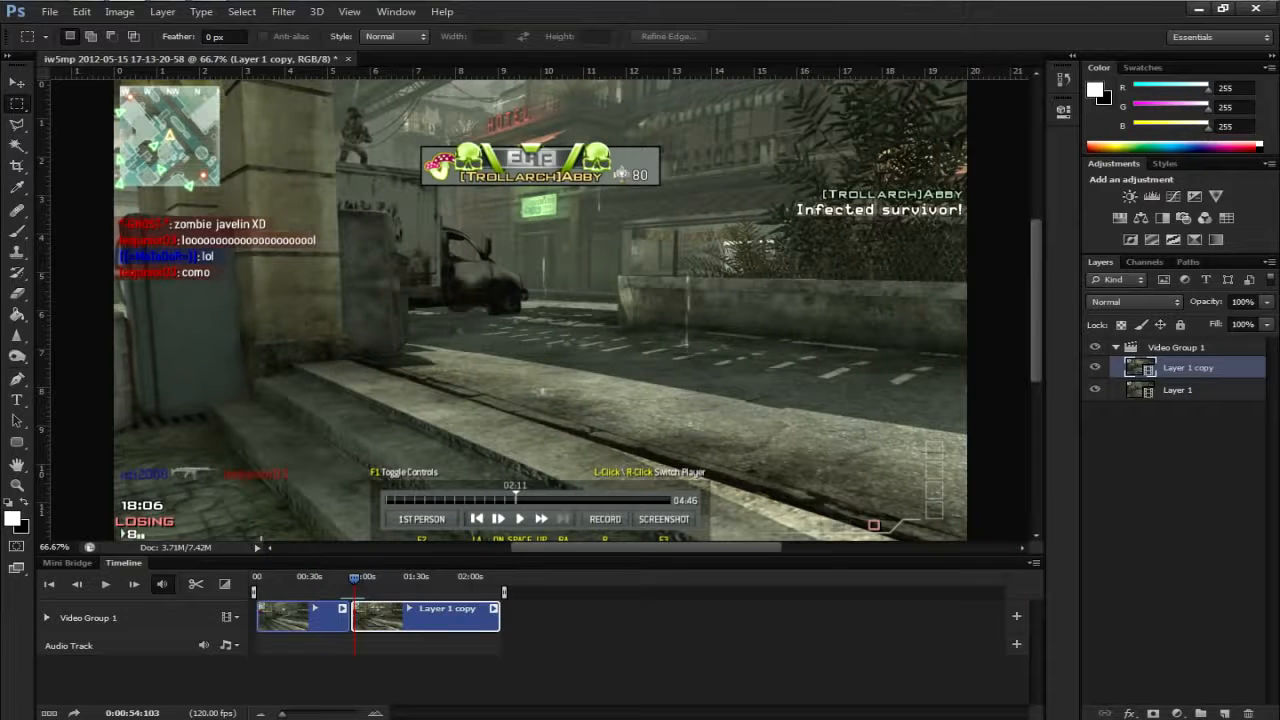
{"action": "left_click", "coordinate": [1195, 239]}
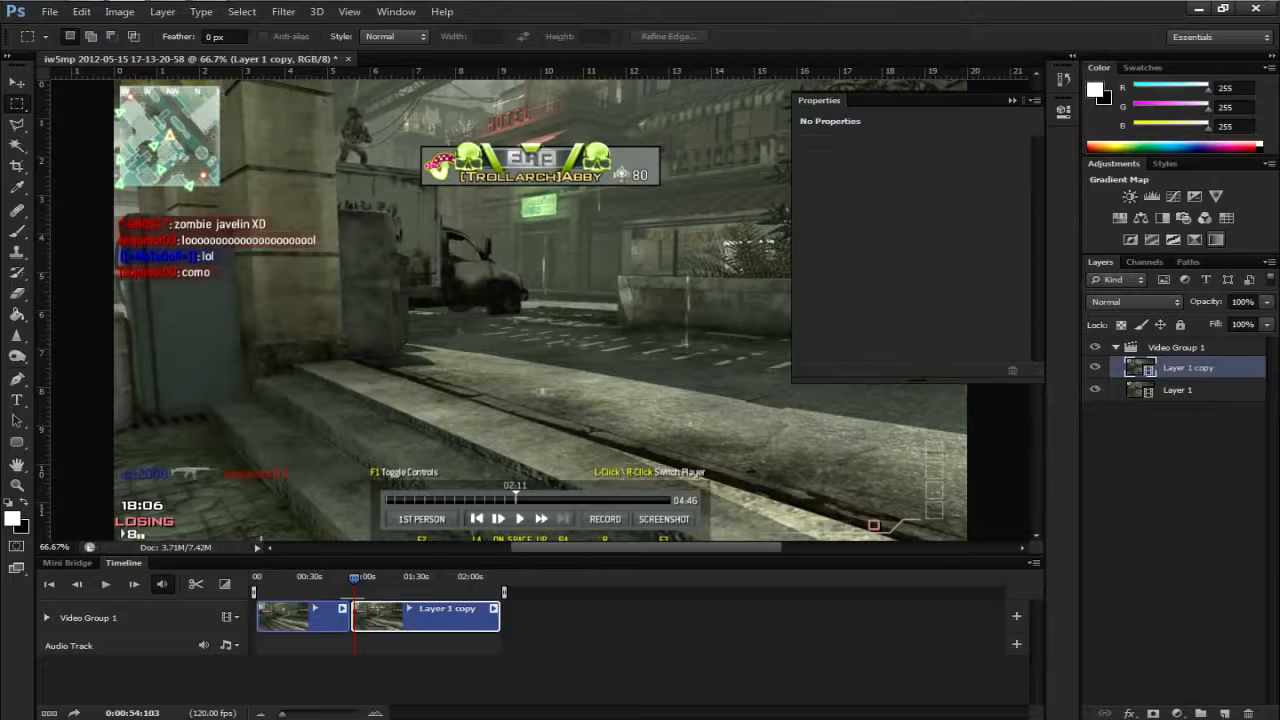
{"action": "left_click", "coordinate": [900, 150]}
{"action": "left_click", "coordinate": [850, 215]}
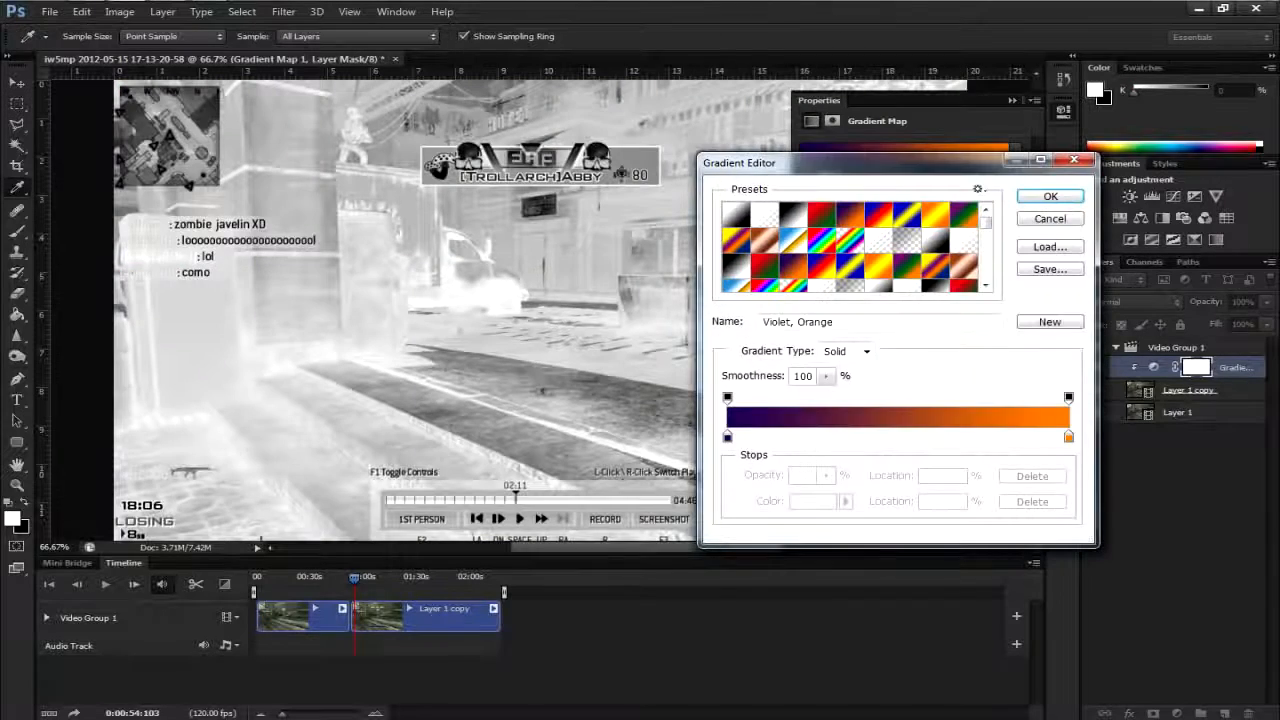
{"action": "left_click", "coordinate": [1050, 196]}
- Set the gradient map layer's blend mode to Soft Light and preview the second clip at 0:01:13:37
{"action": "left_click", "coordinate": [1134, 302]}
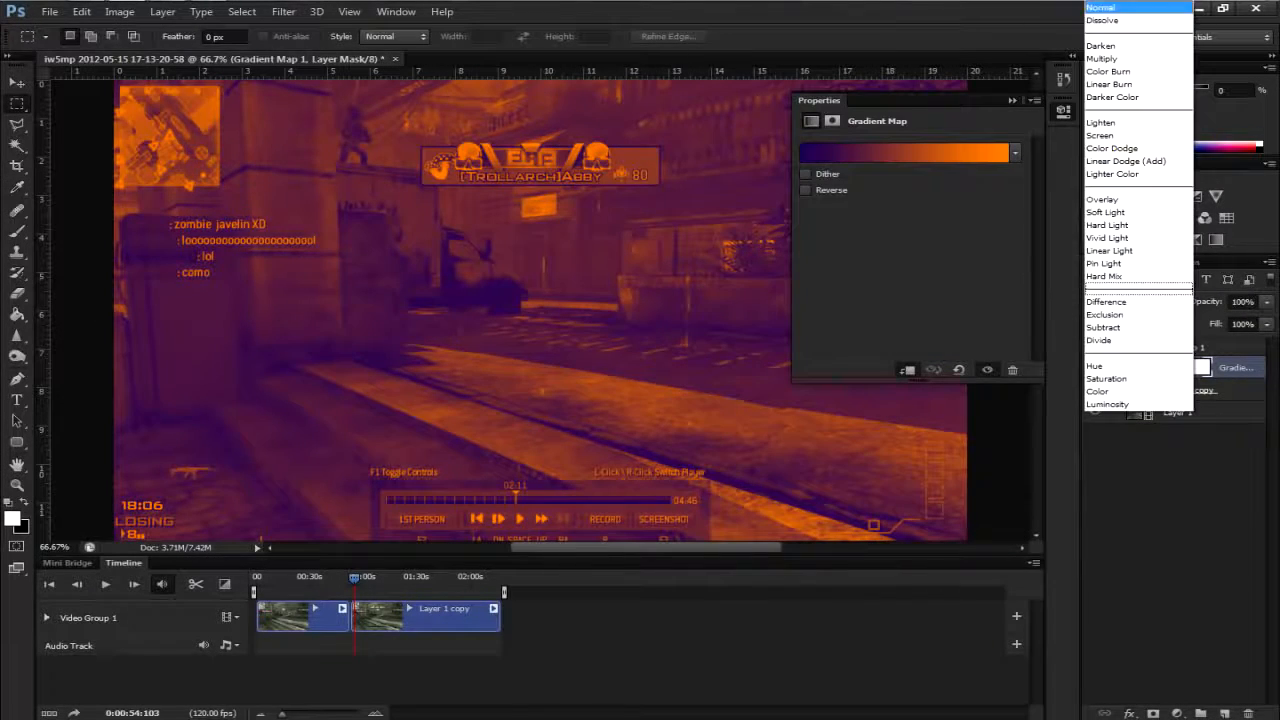
{"action": "left_click", "coordinate": [1120, 199]}
{"action": "left_click", "coordinate": [1134, 302]}
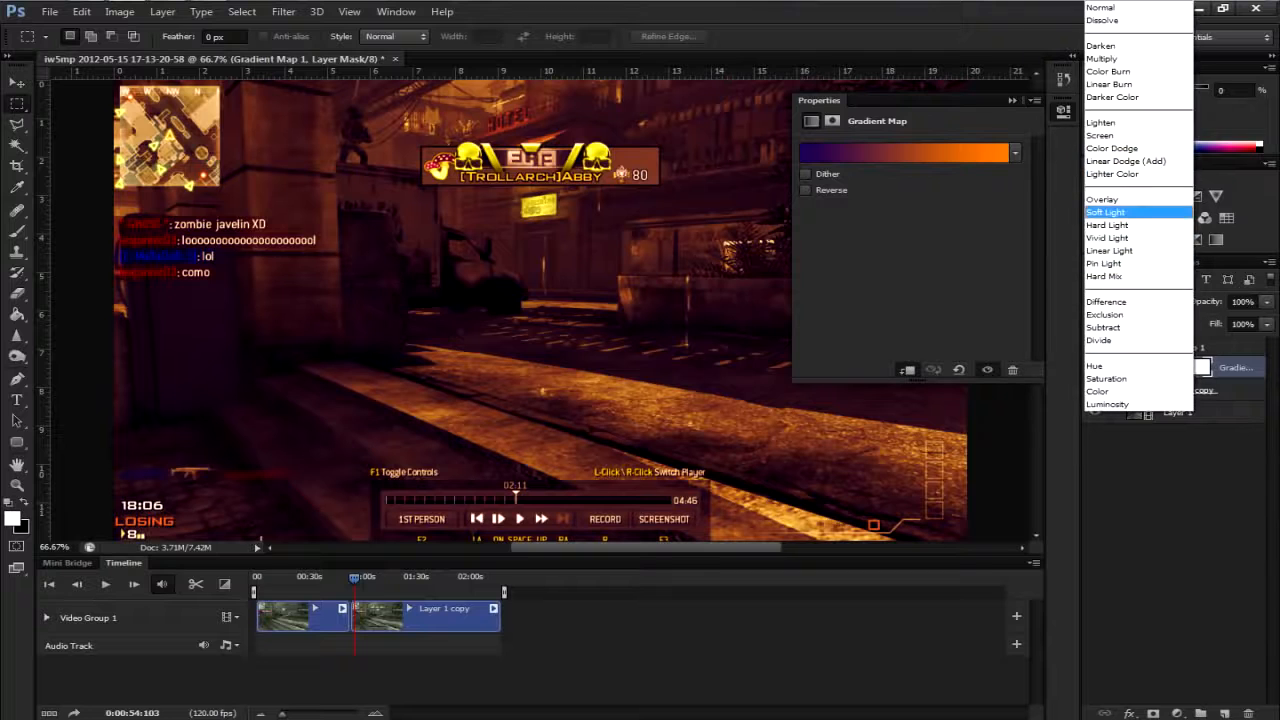
{"action": "left_click", "coordinate": [1120, 214]}
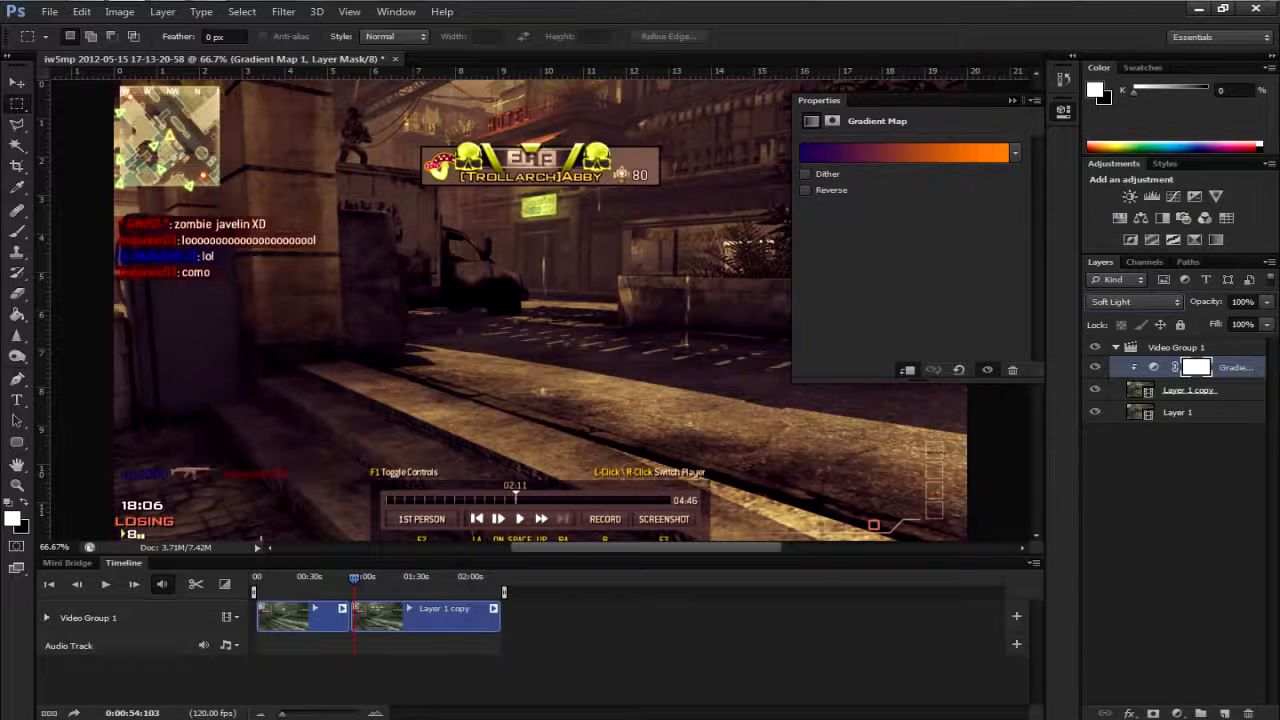
{"action": "left_click", "coordinate": [1012, 100]}
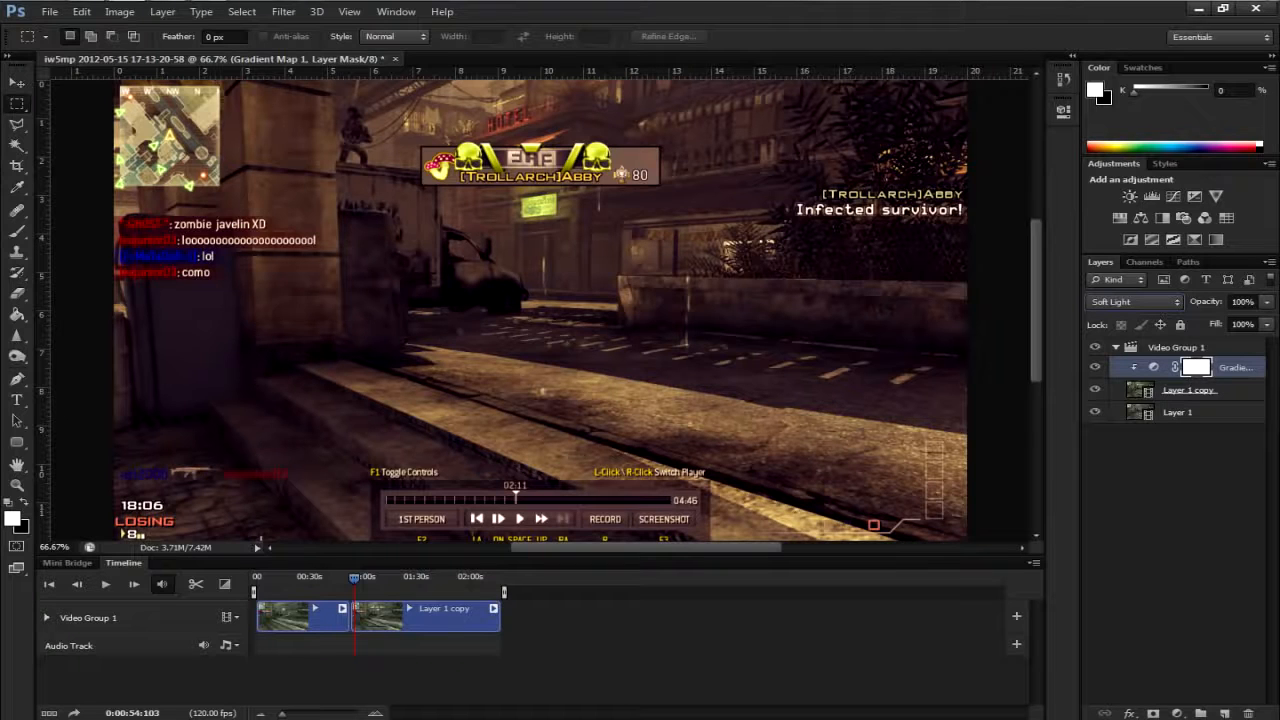
{"action": "left_click_drag", "start_coordinate": [354, 578], "coordinate": [387, 577]}
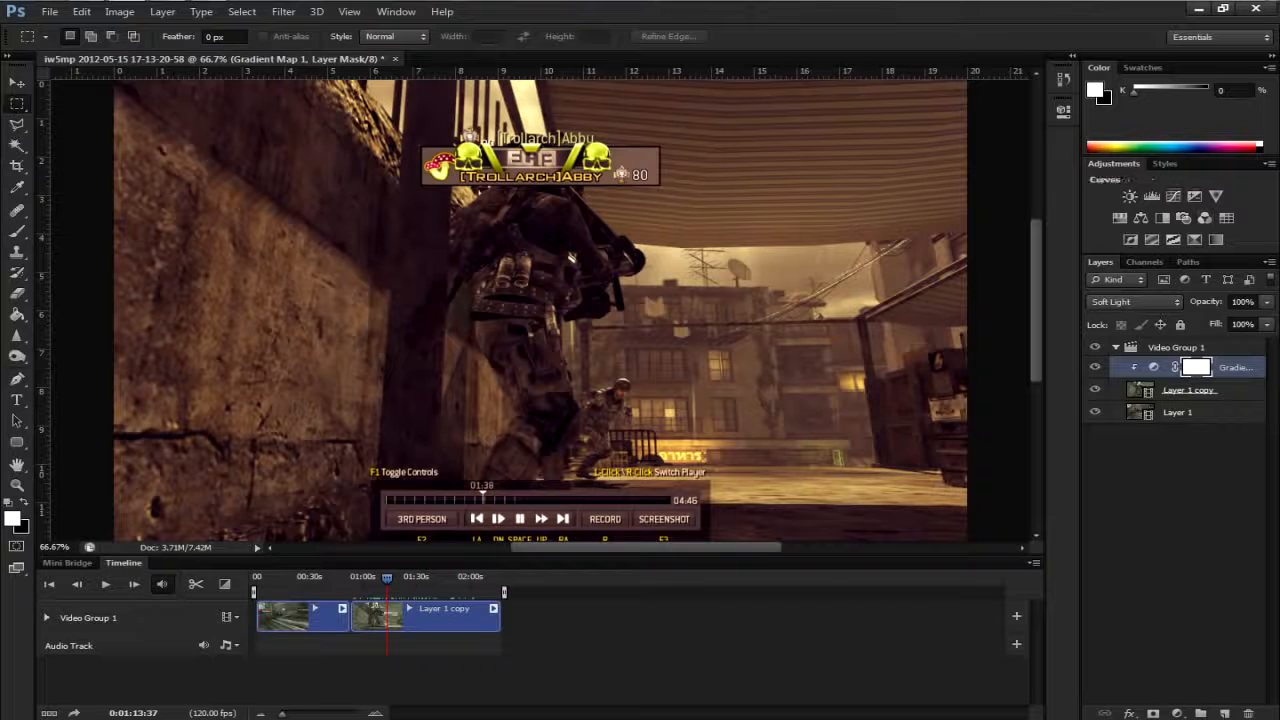
{"action": "left_click", "coordinate": [1165, 163]}
{"action": "left_click", "coordinate": [1114, 163]}
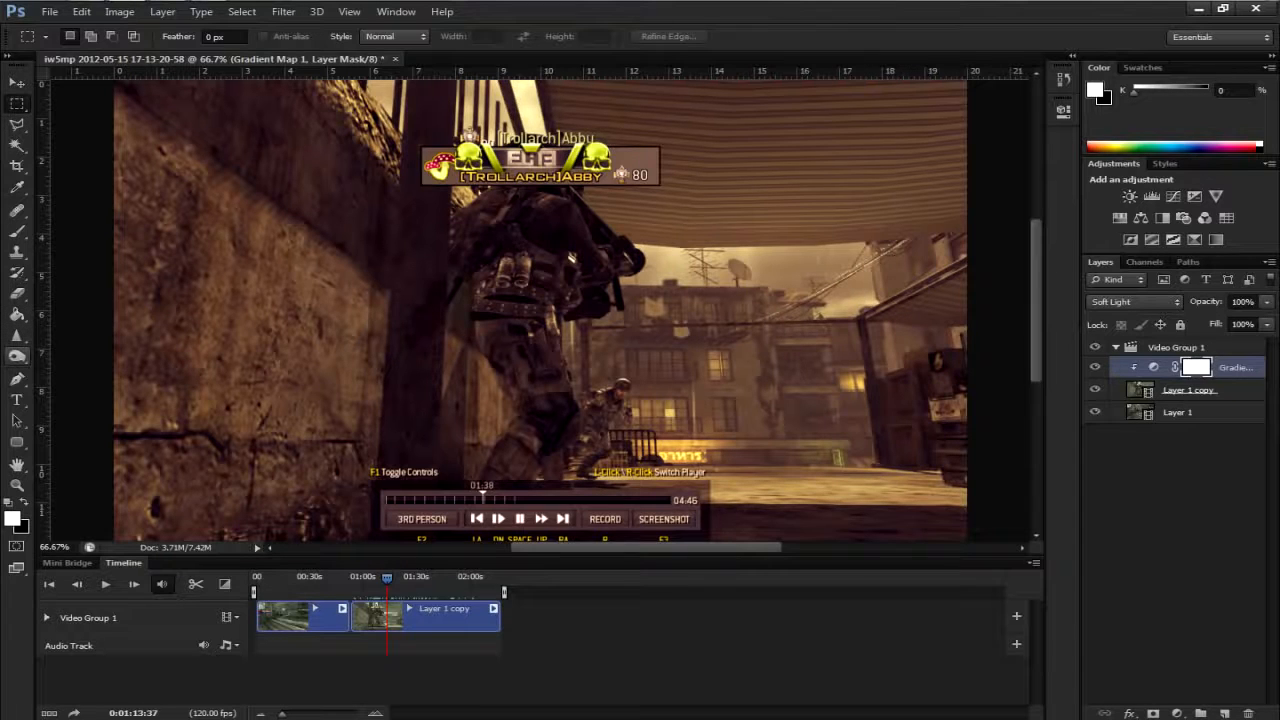
{"action": "left_click", "coordinate": [17, 336]}
{"action": "left_click", "coordinate": [17, 356]}
{"action": "left_click", "coordinate": [17, 336]}
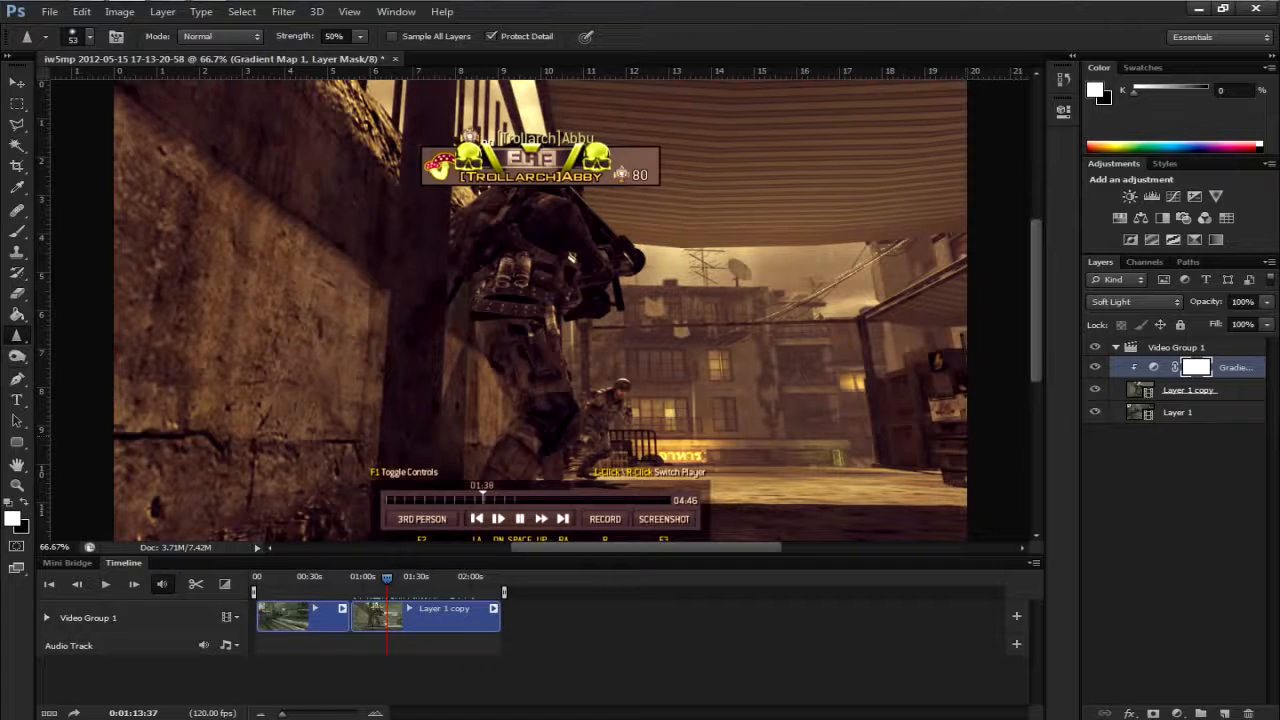
{"action": "key", "text": "v"}
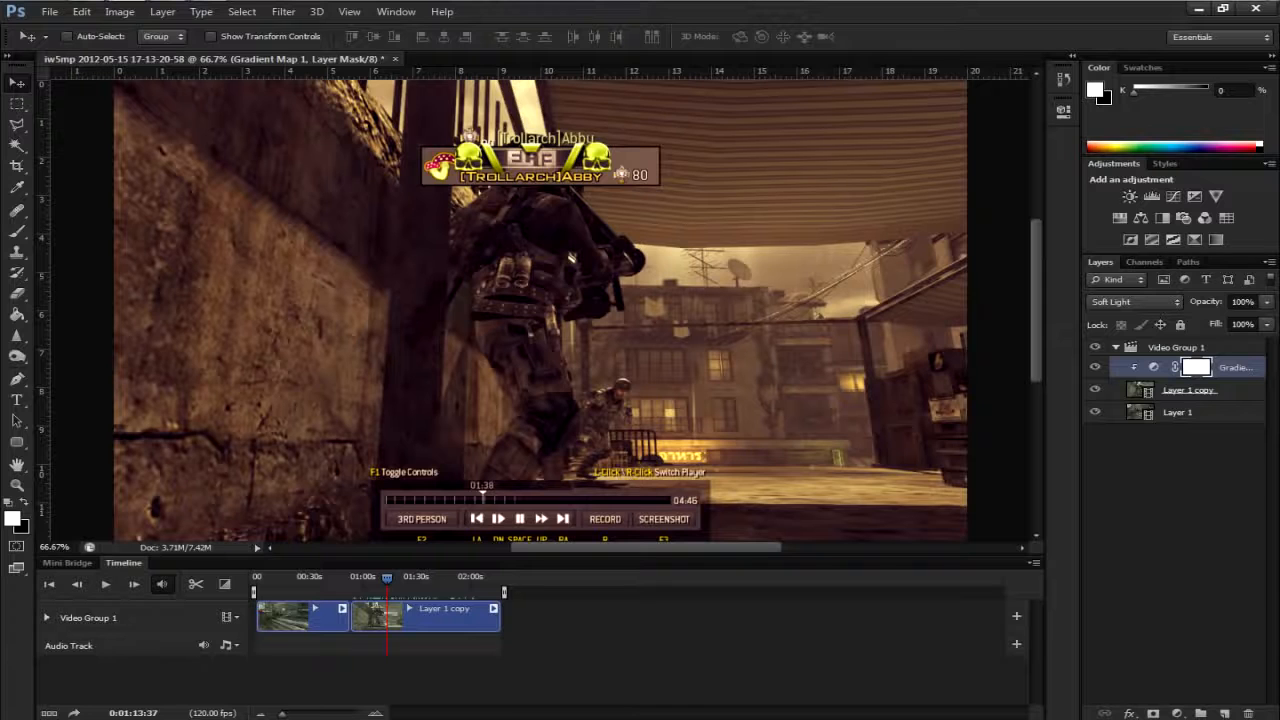
- Open the video render settings and choose the H.264 format with the YouTube HD 720p 29.97 preset
{"action": "left_click_drag", "start_coordinate": [387, 578], "coordinate": [275, 578]}
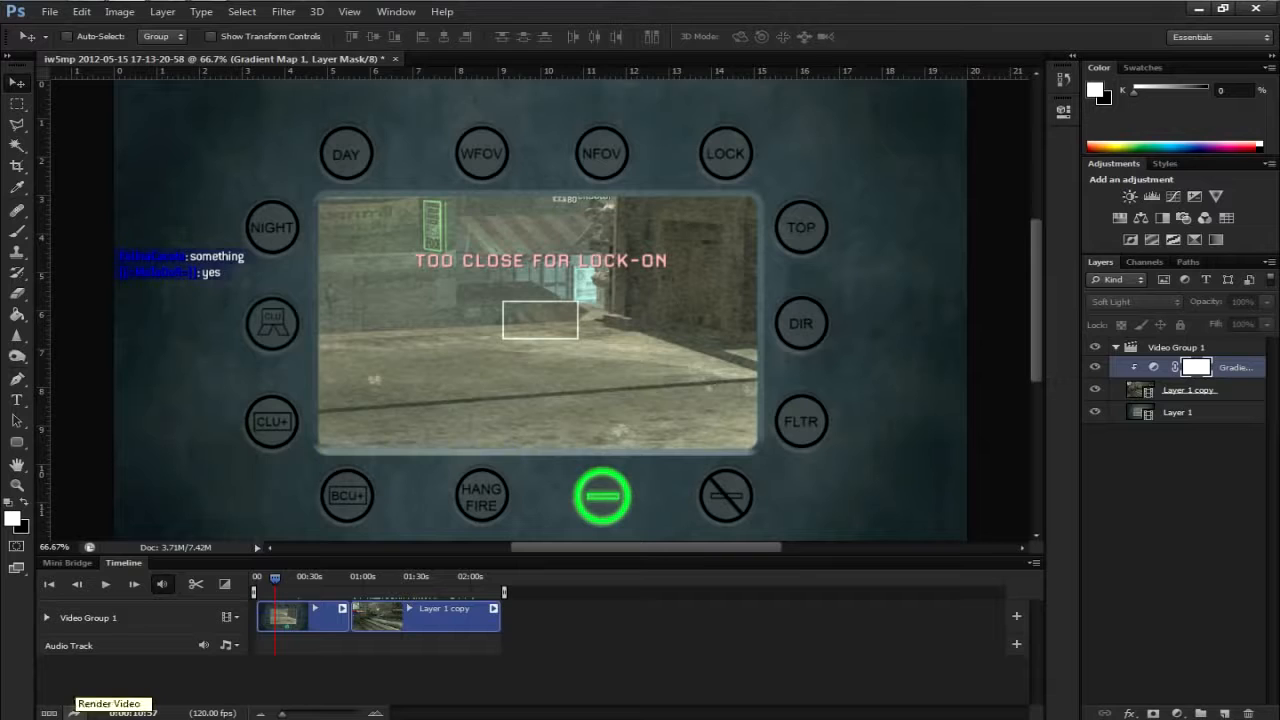
{"action": "left_click", "coordinate": [49, 12]}
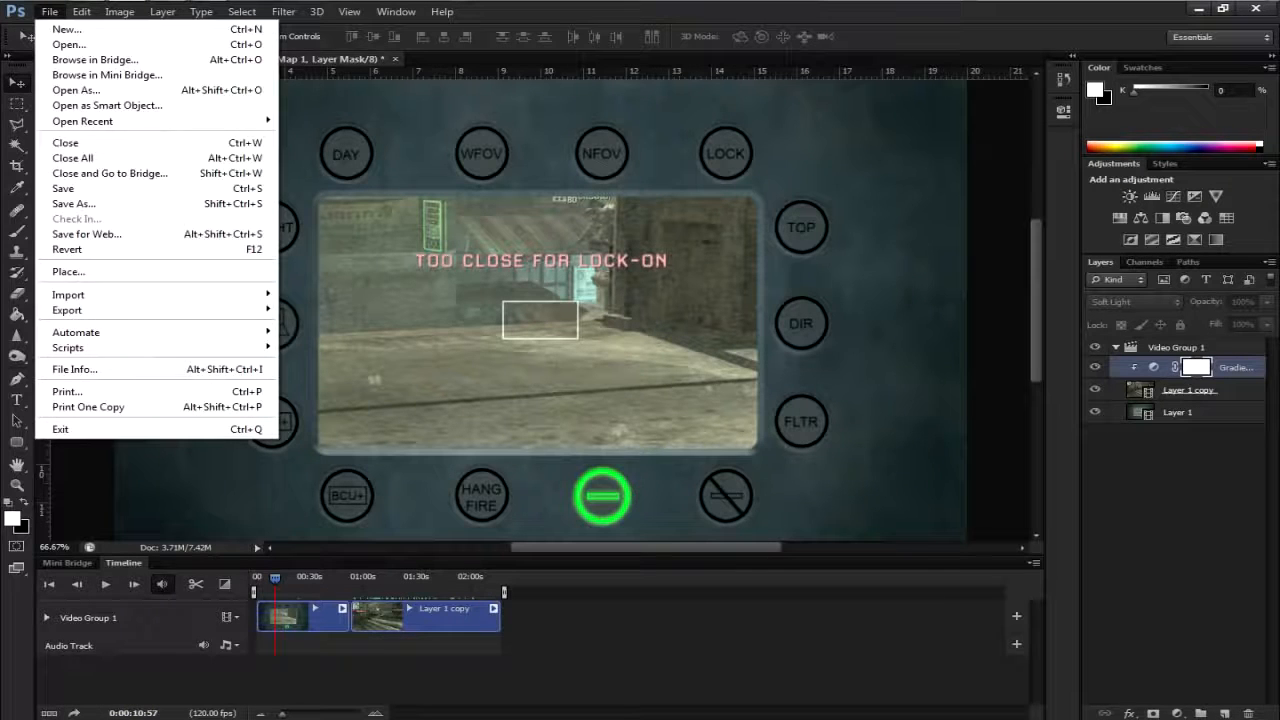
{"action": "mouse_move", "coordinate": [68, 310]}
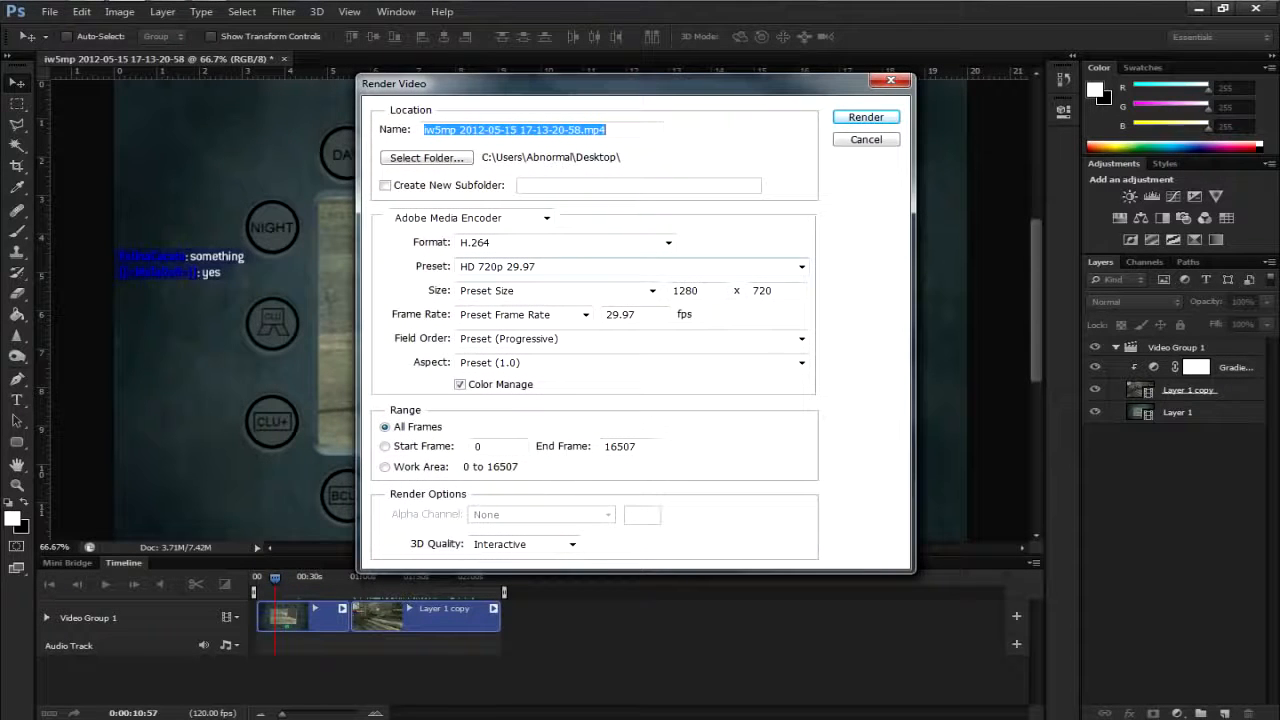
{"action": "left_click", "coordinate": [668, 242]}
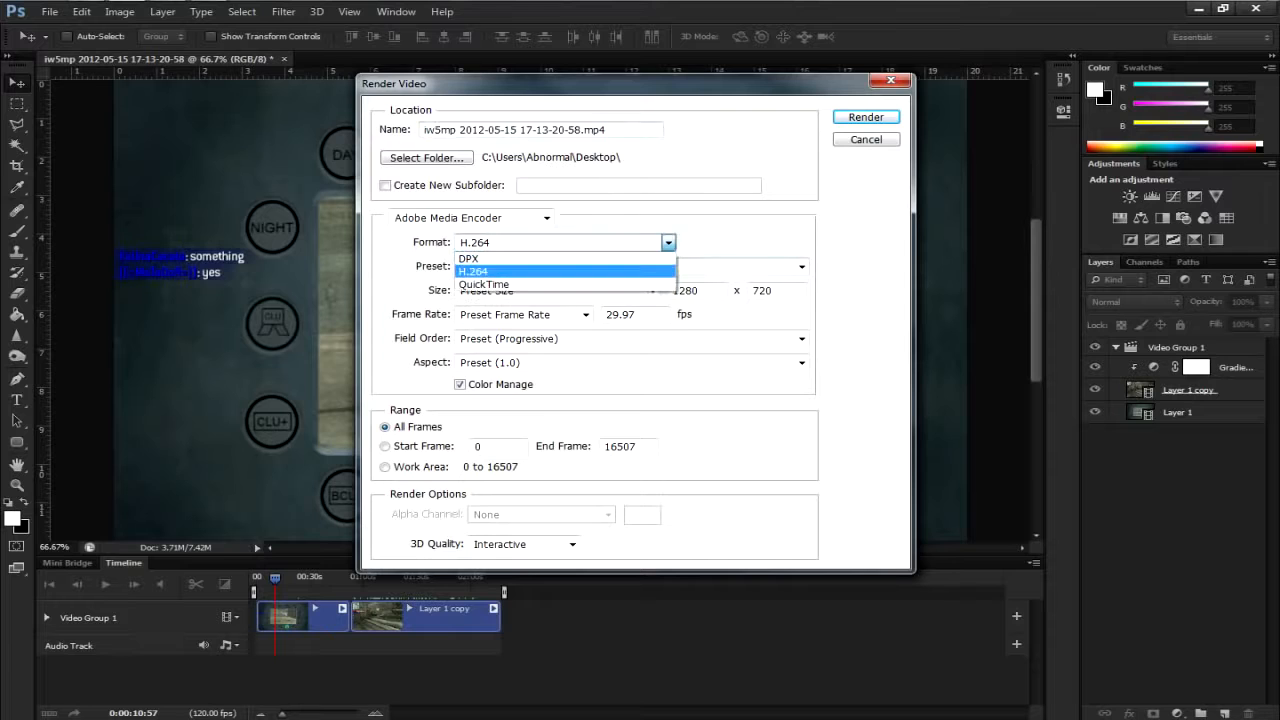
{"action": "left_click", "coordinate": [566, 271]}
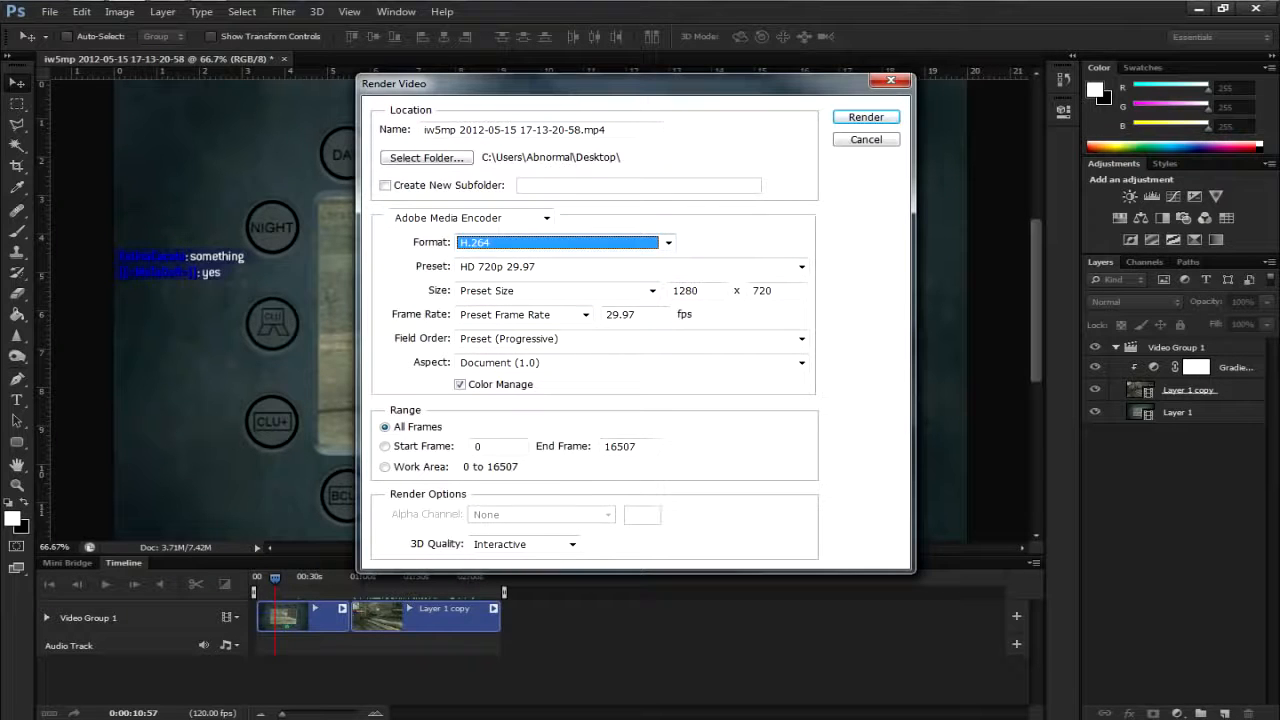
{"action": "left_click", "coordinate": [566, 266]}
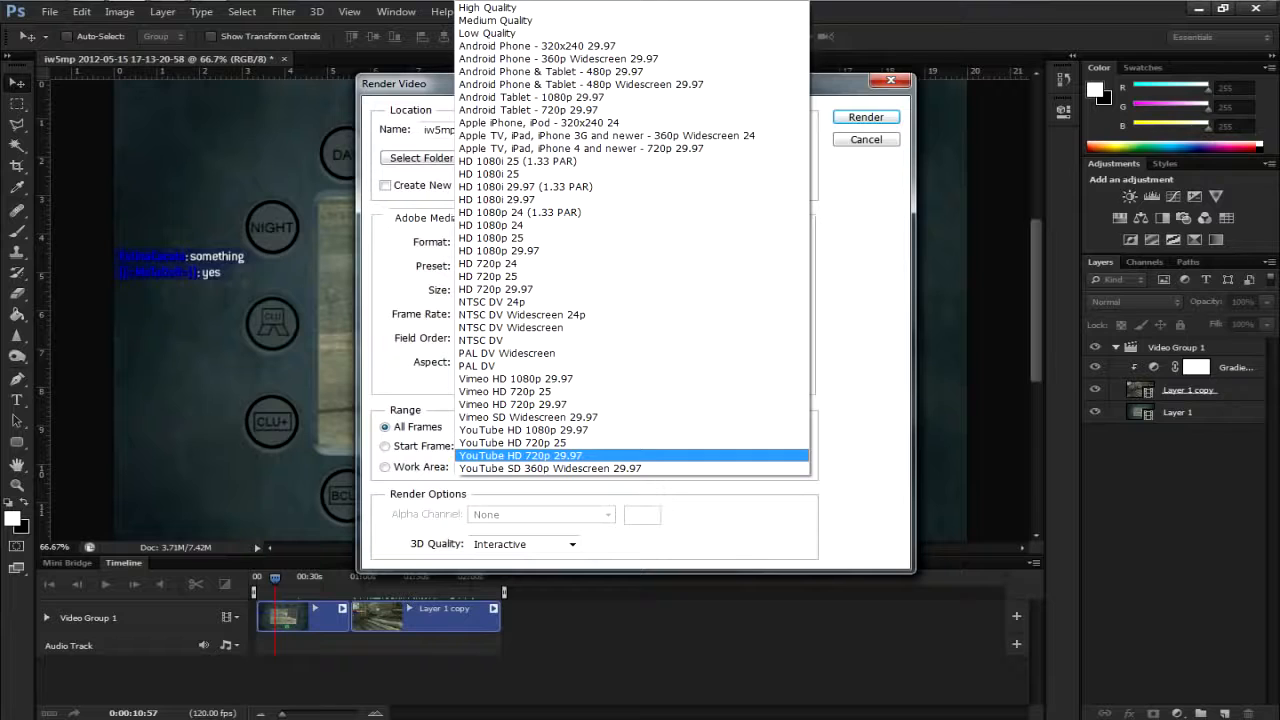
{"action": "key", "text": "Return"}
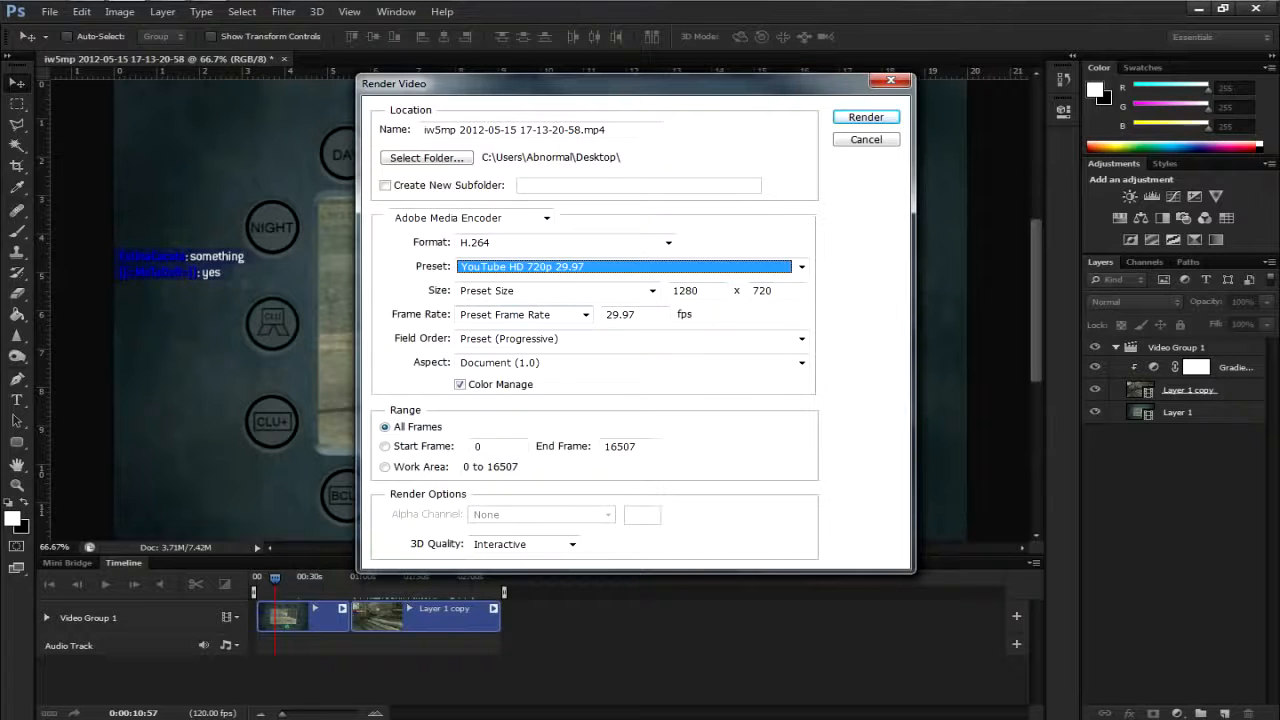
{"action": "left_click", "coordinate": [514, 130]}
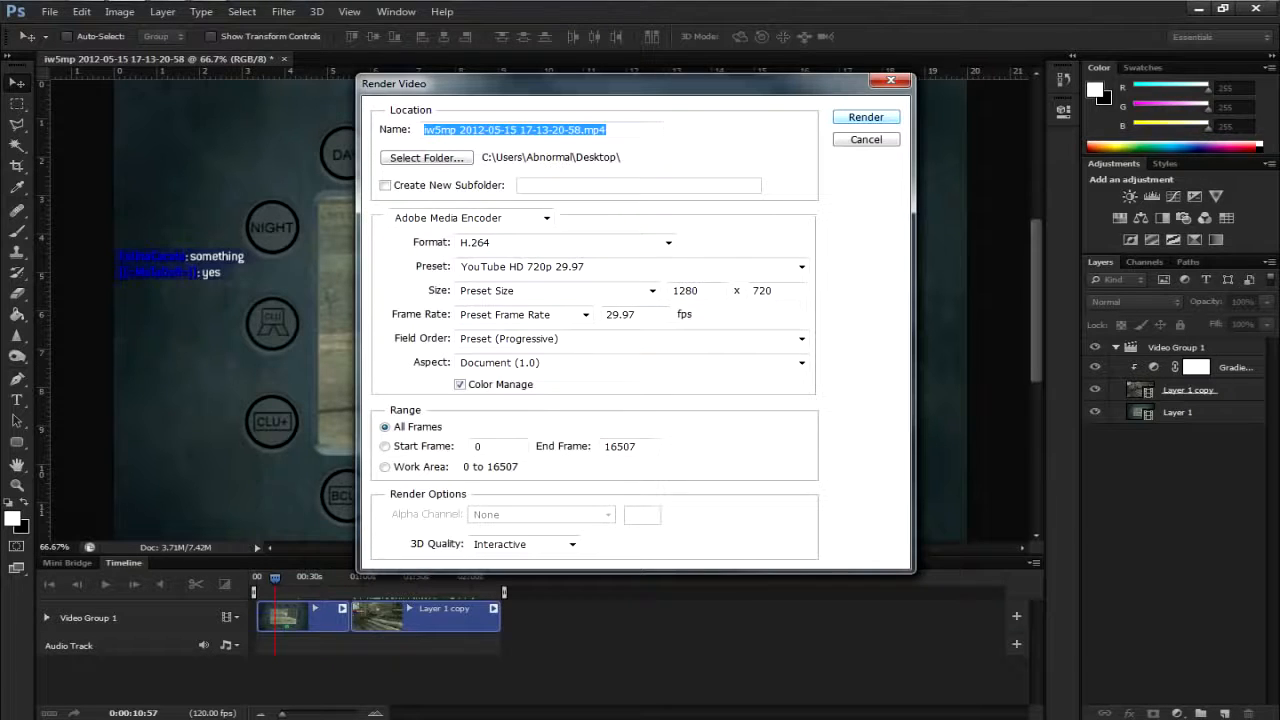
{"action": "key", "text": "Return"}
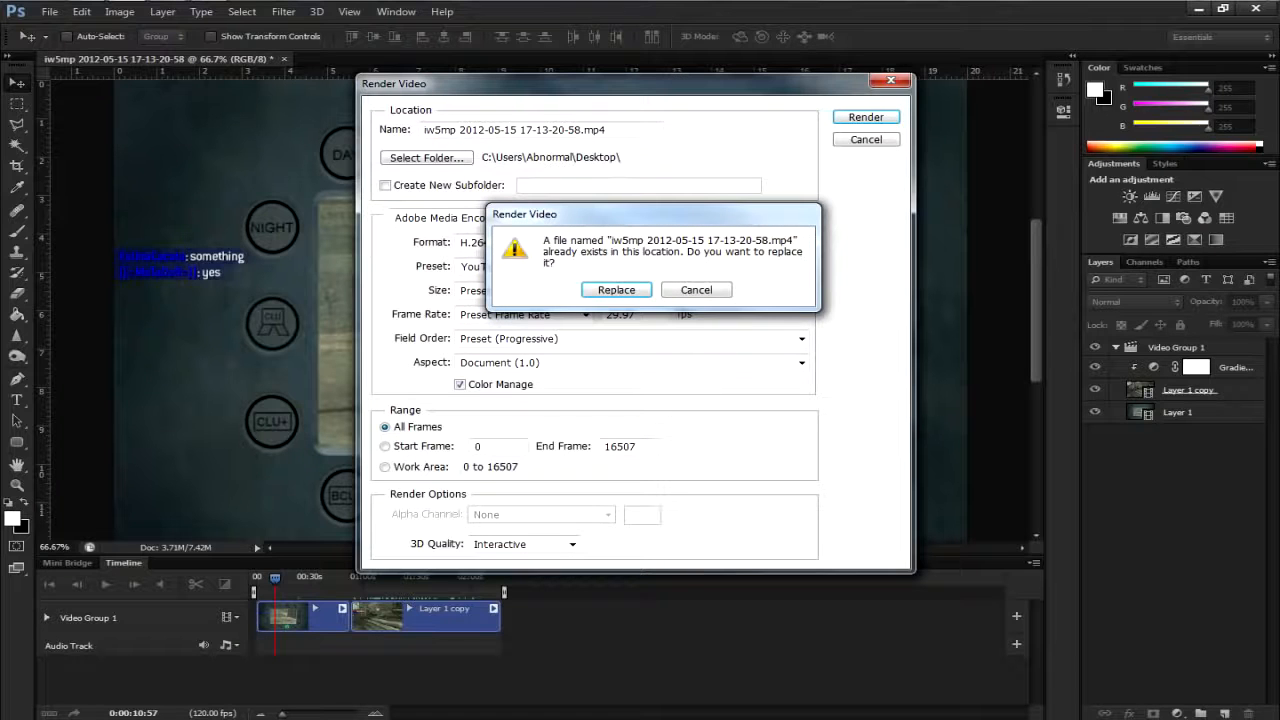
{"action": "key", "text": "Escape"}
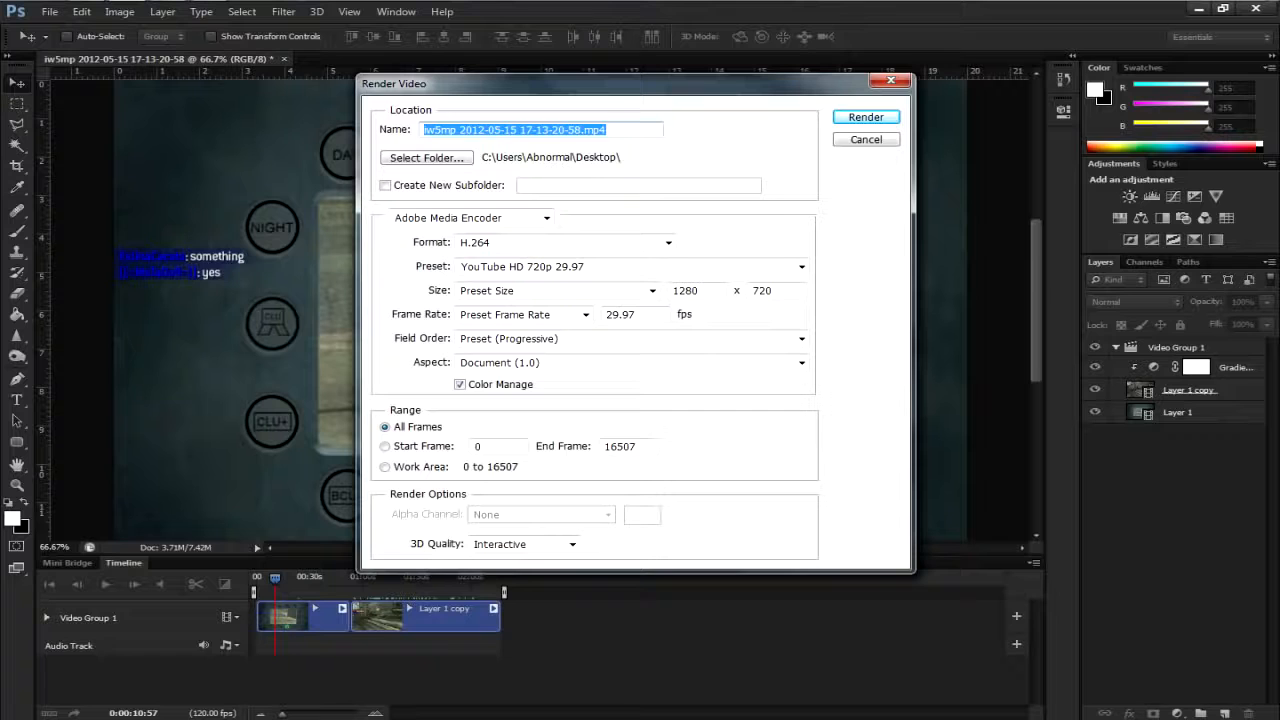
- Name the output file TestRender and render the video to the desktop
{"action": "type", "text": "TestRender"}
{"action": "key", "text": "Return"}
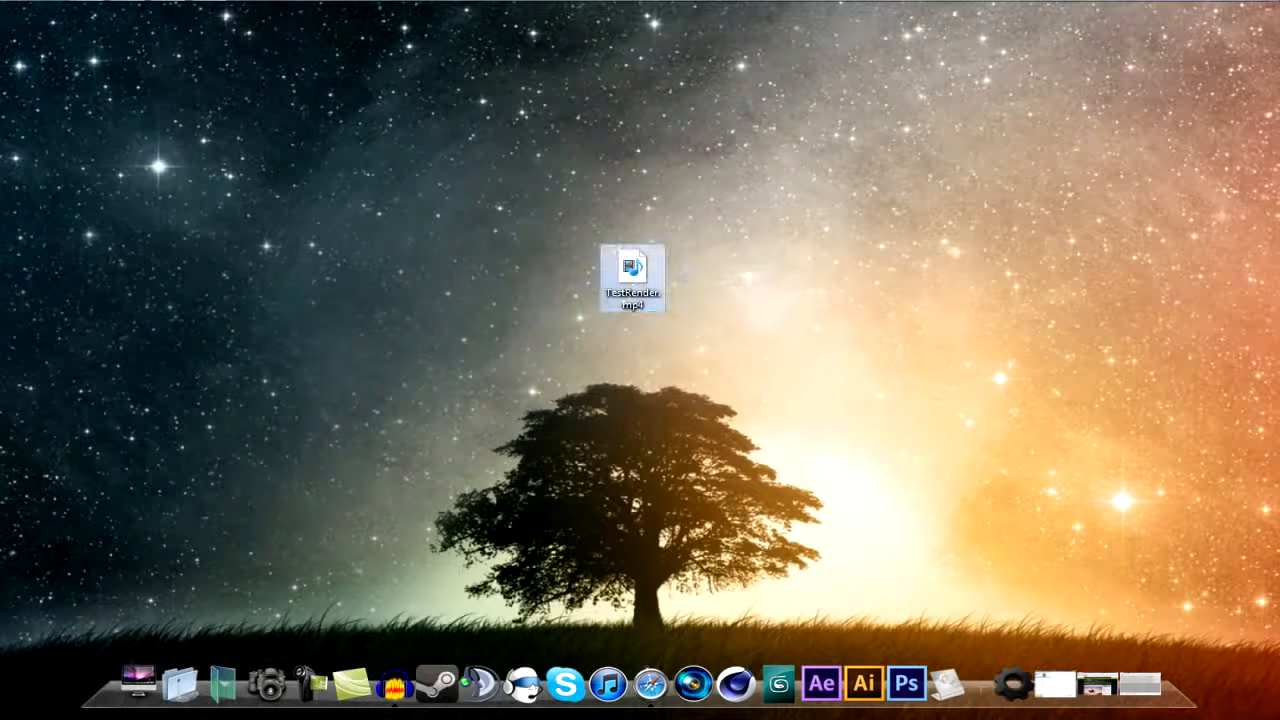
- Open the rendered TestRender.mp4 from the desktop for playback
{"action": "mouse_move", "coordinate": [652, 276]}
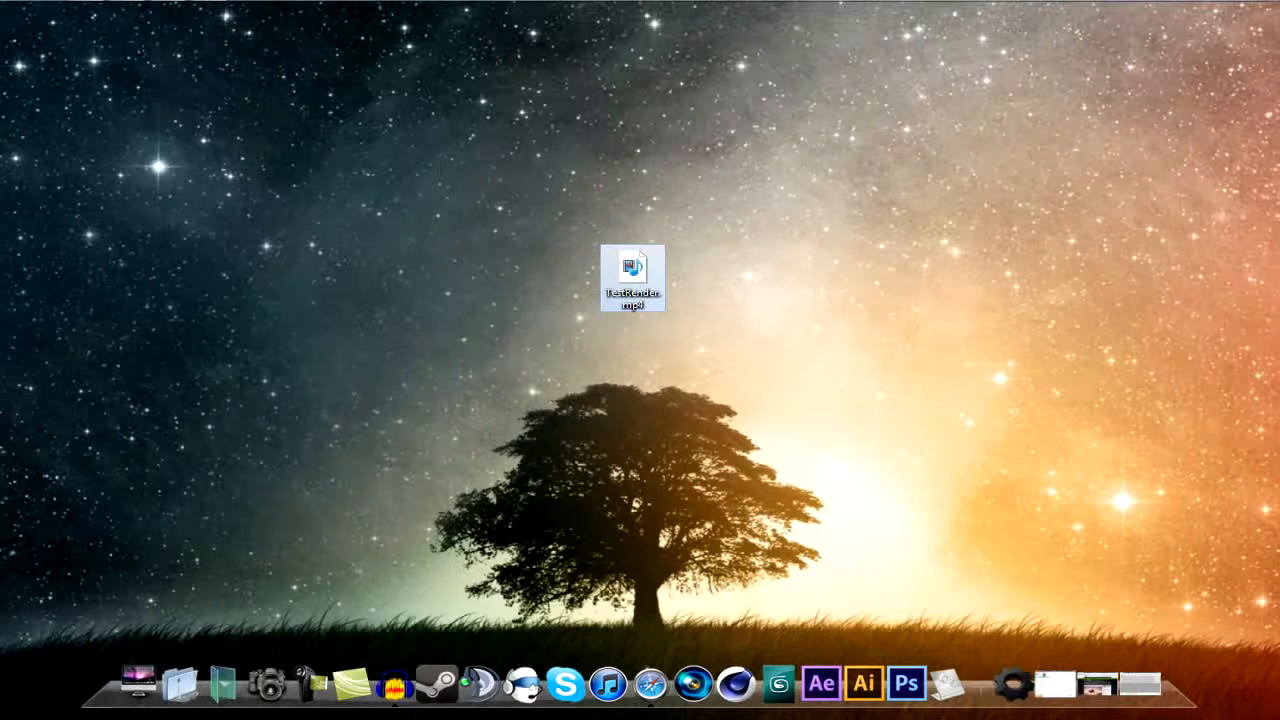
{"action": "double_click", "coordinate": [632, 277]}
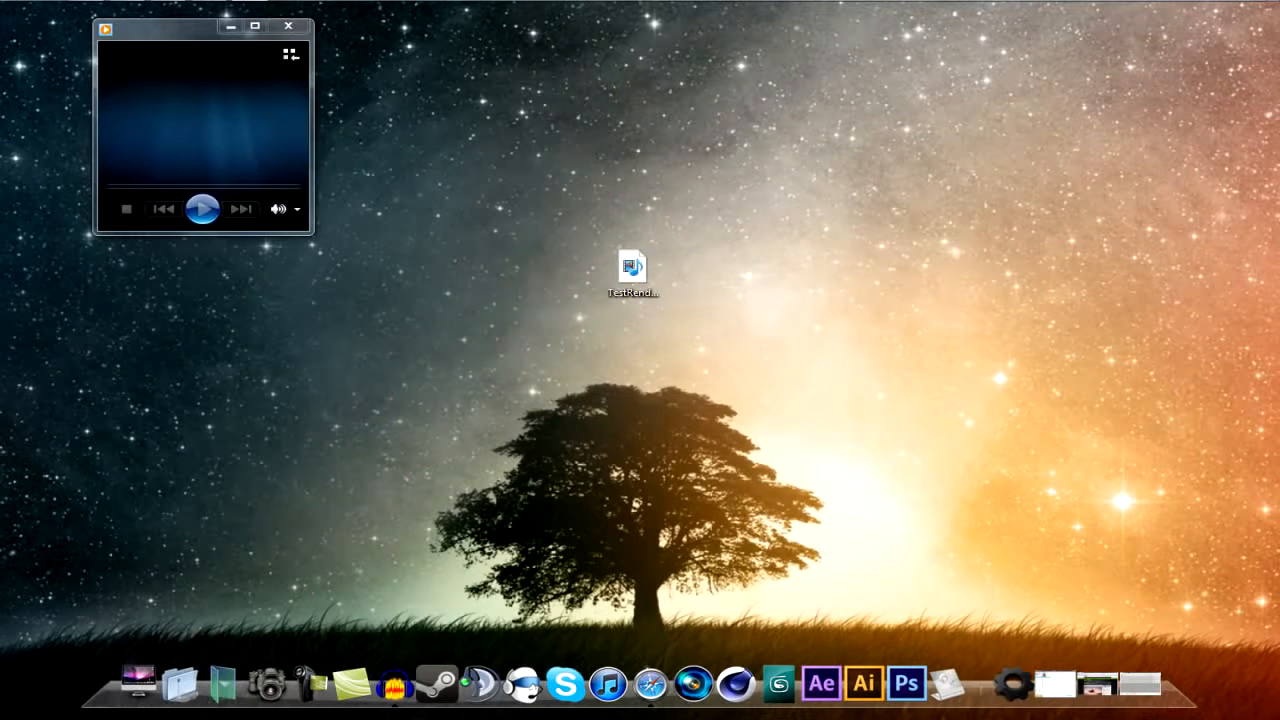